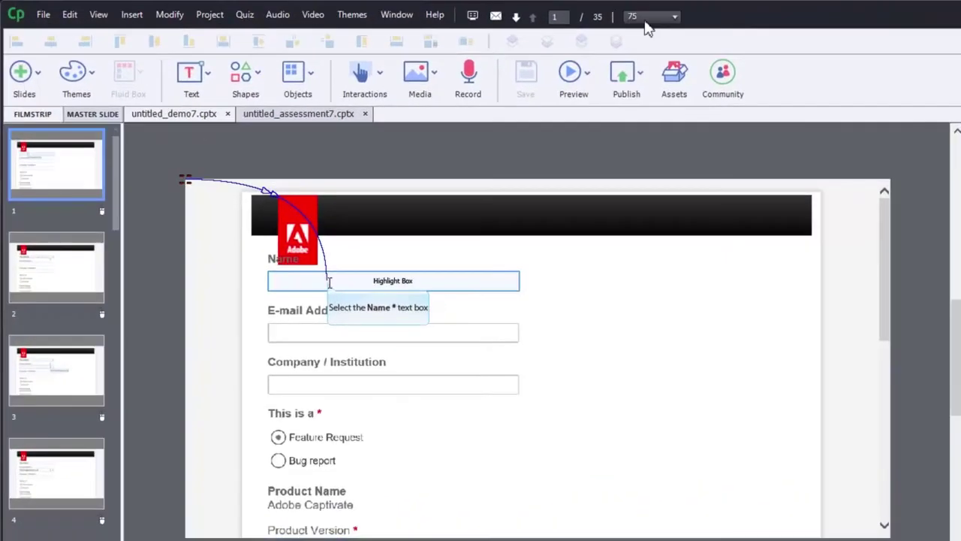
Move the "Select the Name * text box" caption to just below the far end of the Name field's highlight box.
scroll(645, 21, up, 3)
scroll(645, 21, down, 3)
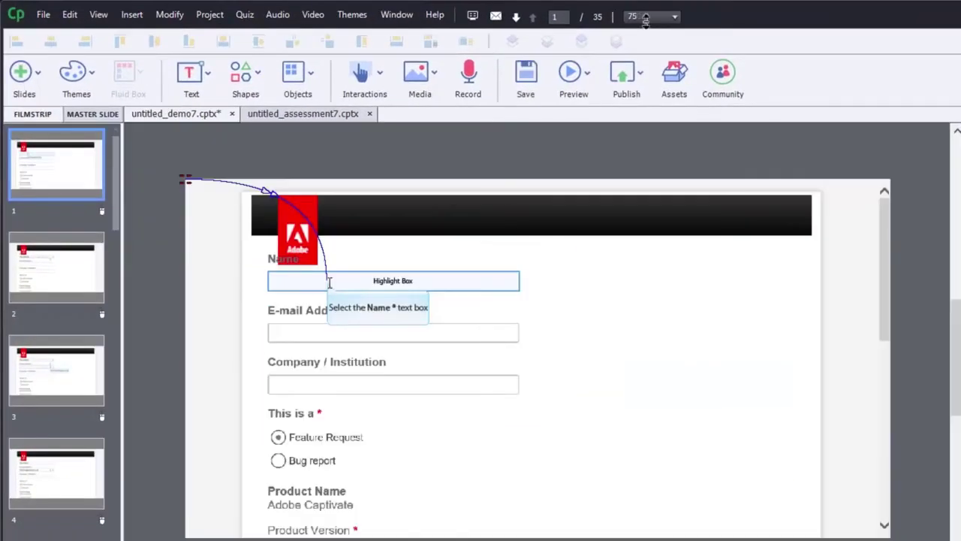
scroll(645, 21, up, 2)
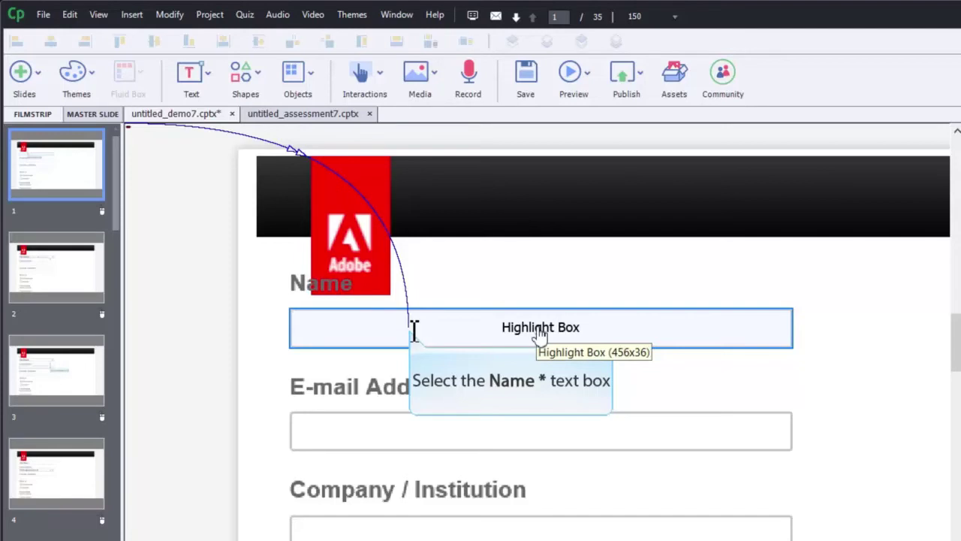
click(515, 387)
drag(492, 387, 822, 393)
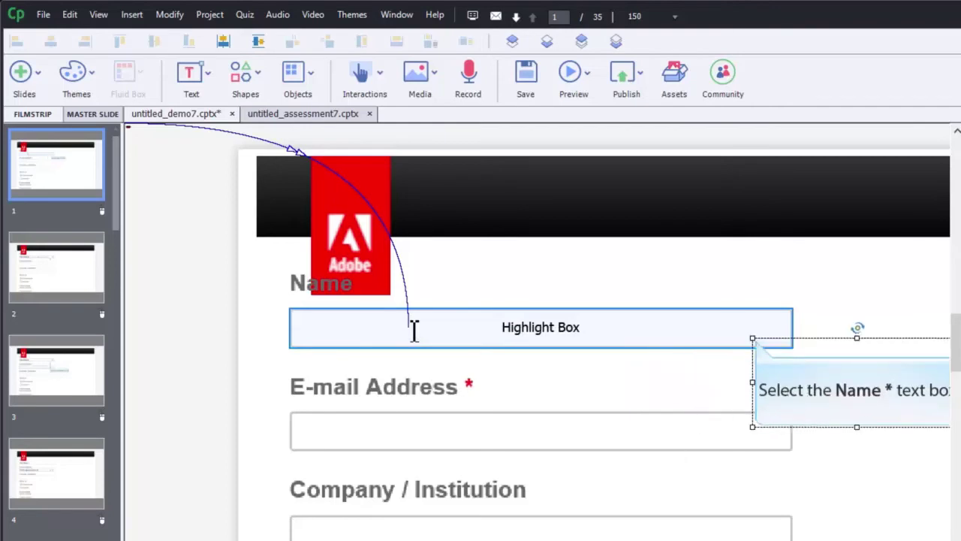
Replace the caption text beside the Name field with "Click the Name Field".
scroll(537, 330, right, 3)
double_click(706, 391)
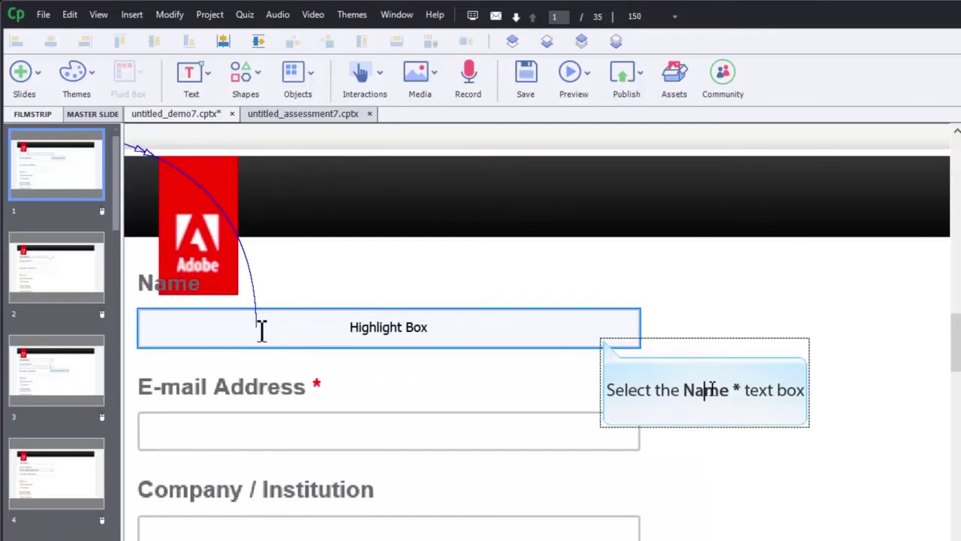
click(614, 390)
key(ctrl+a)
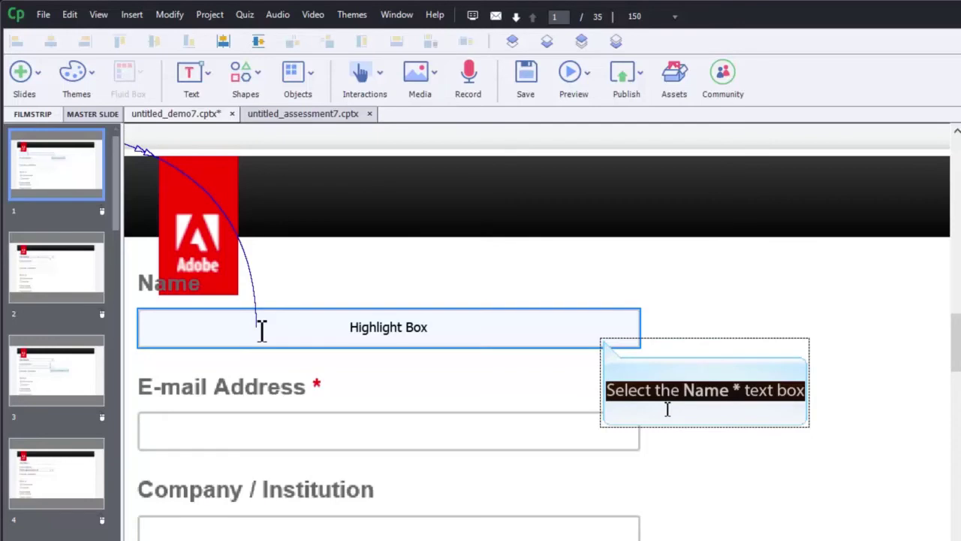
text(Click the Nam)
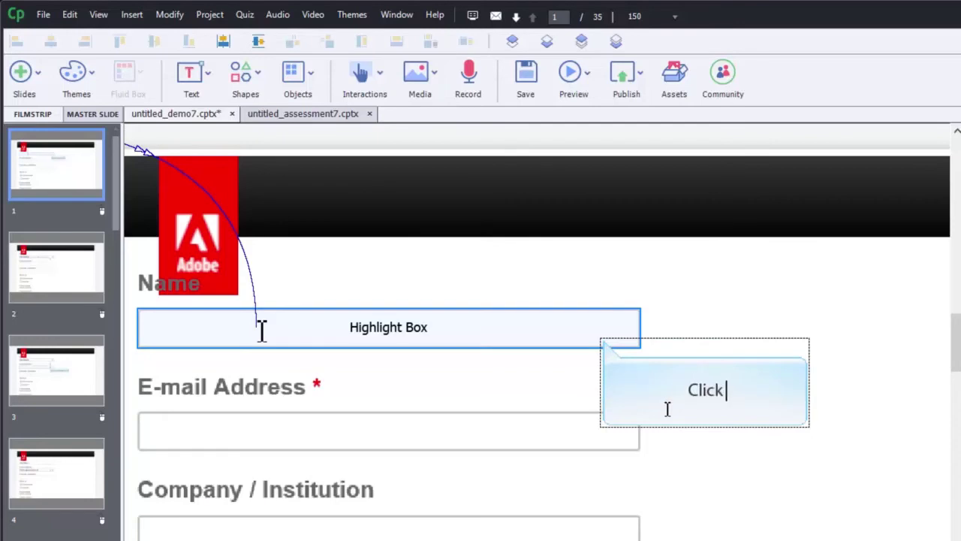
text(e )
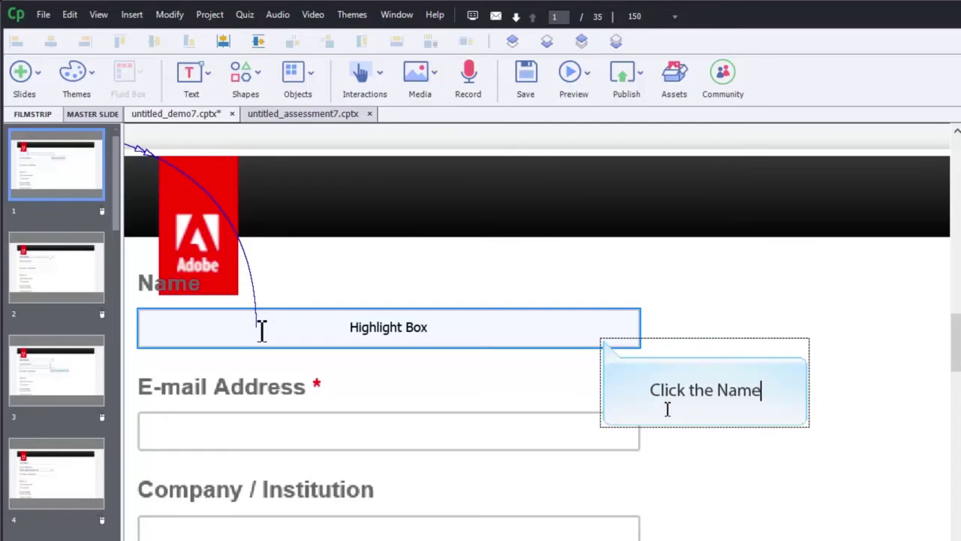
text(Field)
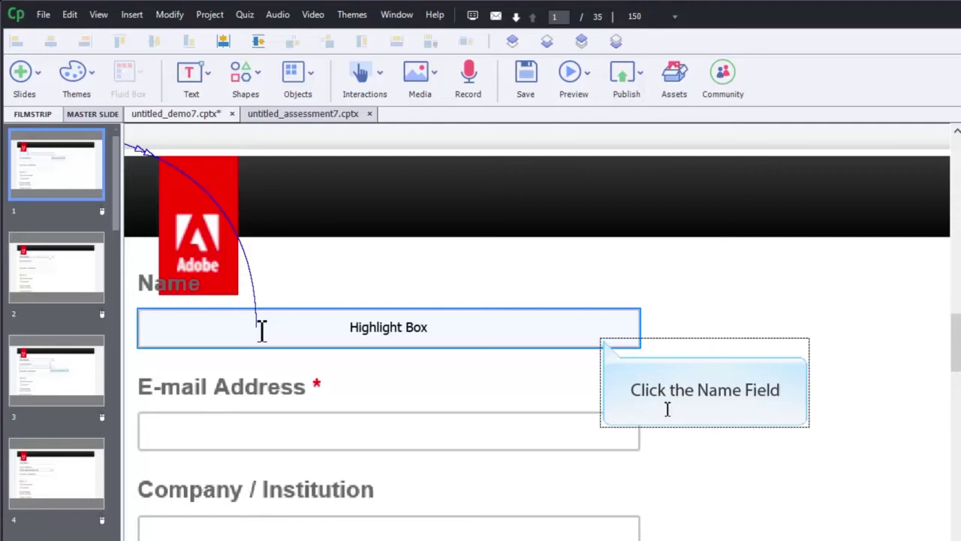
click(676, 483)
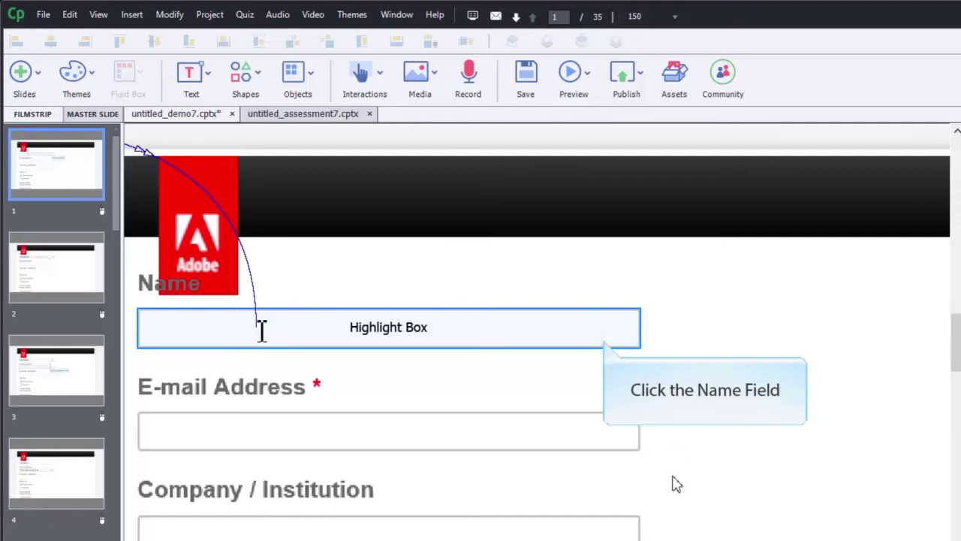
Turn on Fill Outer Area for the Name field's highlight box and time it to appear after 1 sec for 1.2 sec.
click(455, 345)
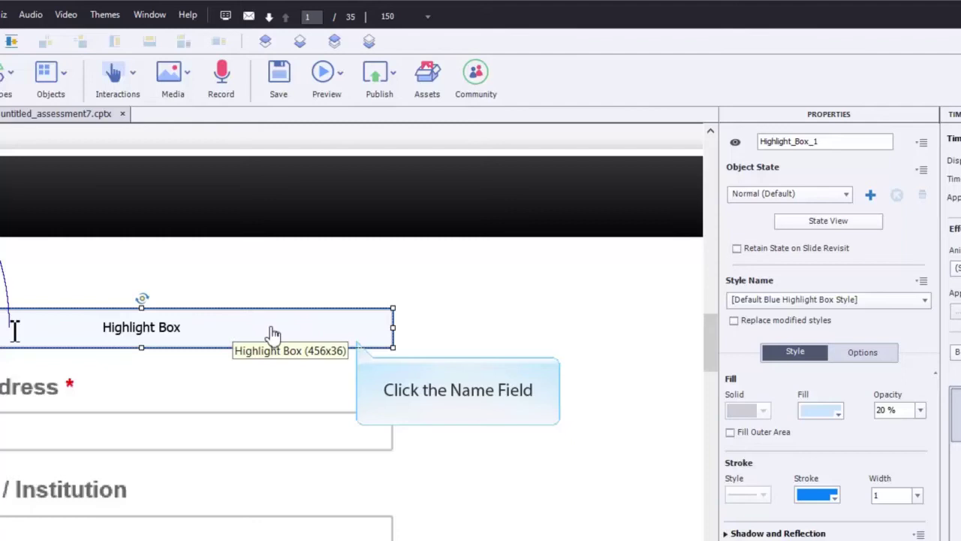
click(733, 435)
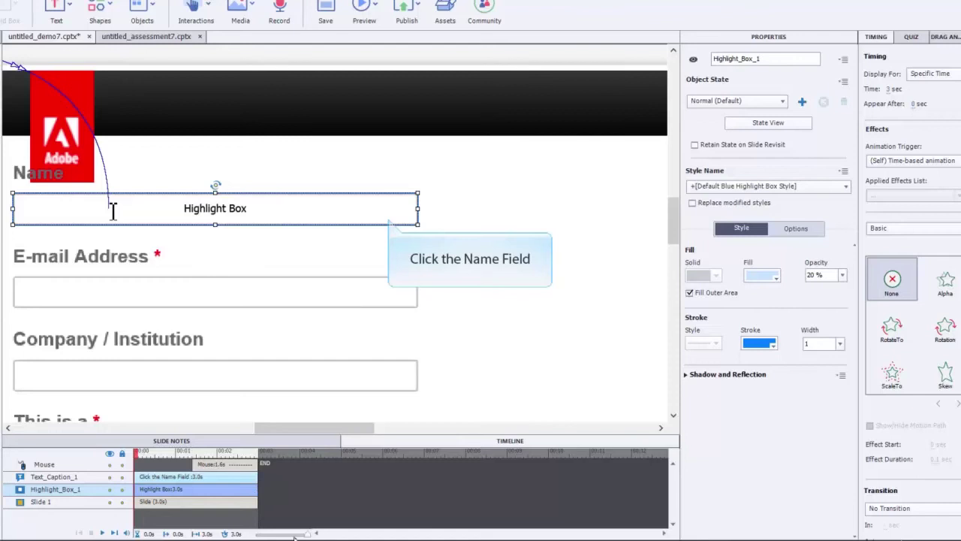
mouse_move(295, 534)
mouse_down()
mouse_move(281, 534)
mouse_move(295, 534)
mouse_up()
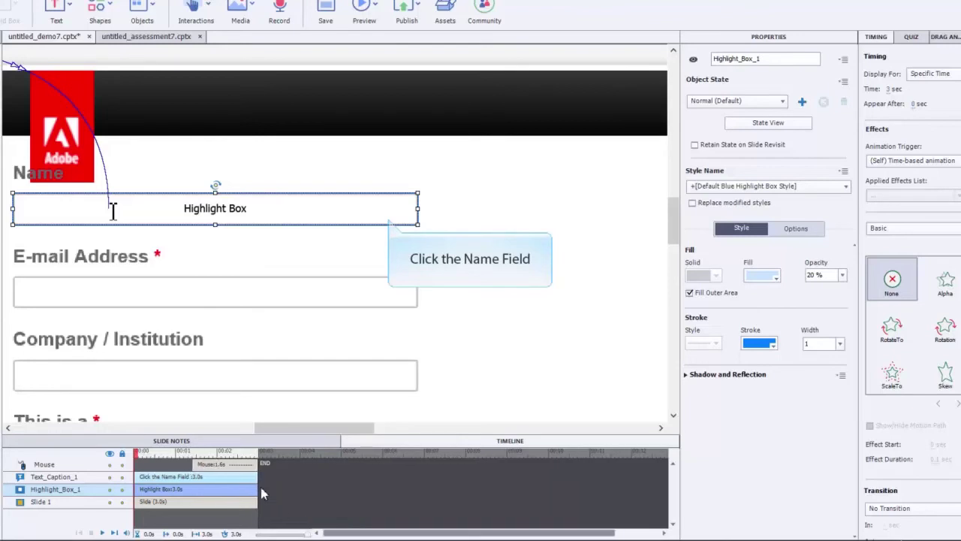
drag(261, 489, 215, 489)
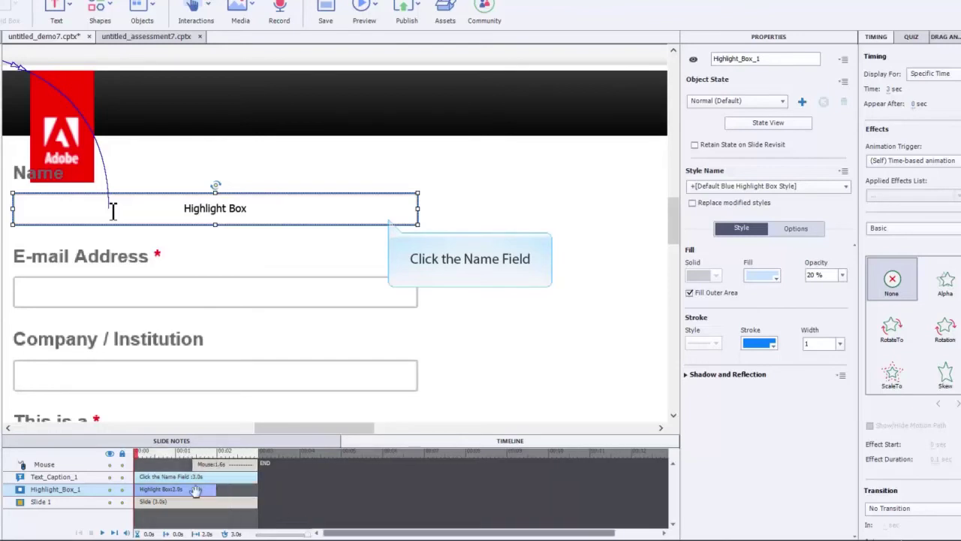
drag(137, 489, 218, 490)
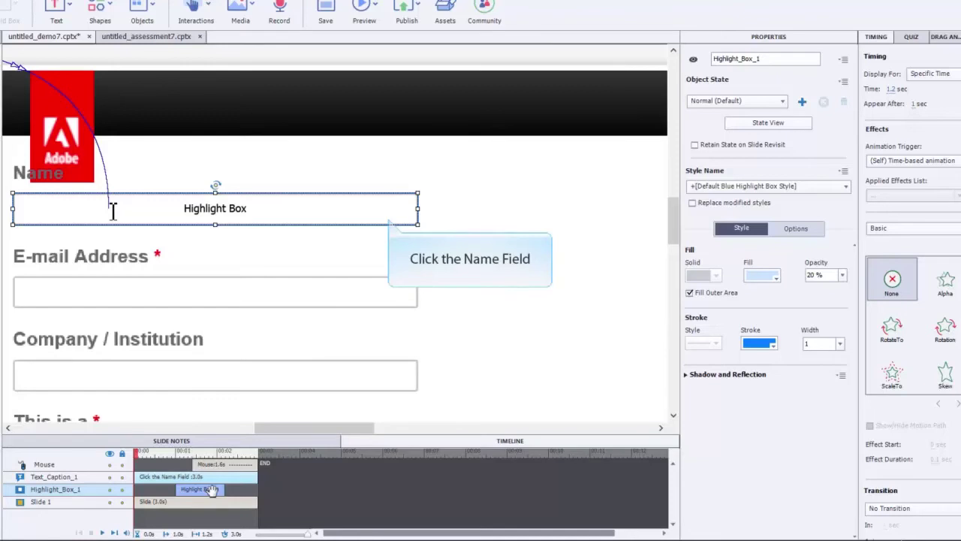
Move the mouse path's start point to just above the Company / Institution field's far end and make the pointer path straight.
drag(358, 429, 328, 432)
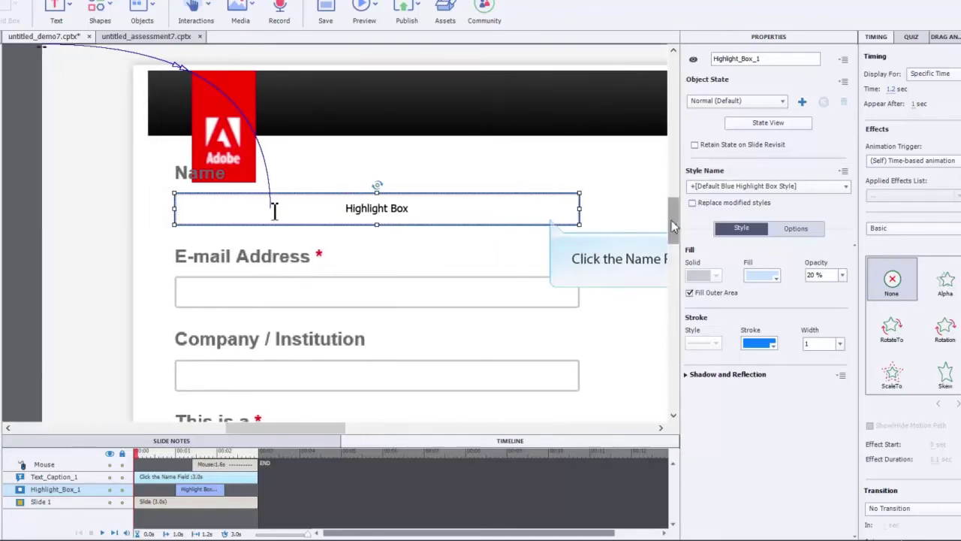
drag(673, 227, 673, 223)
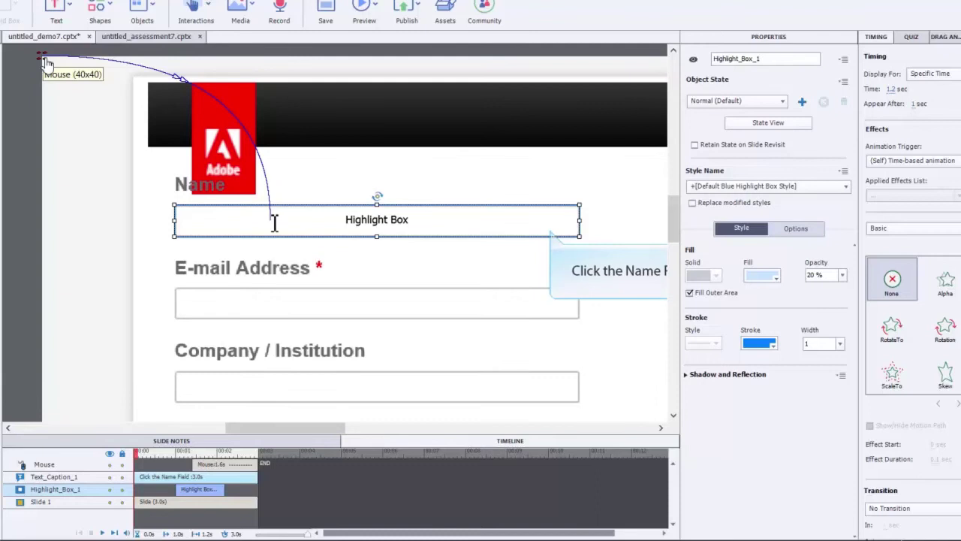
drag(45, 62, 532, 366)
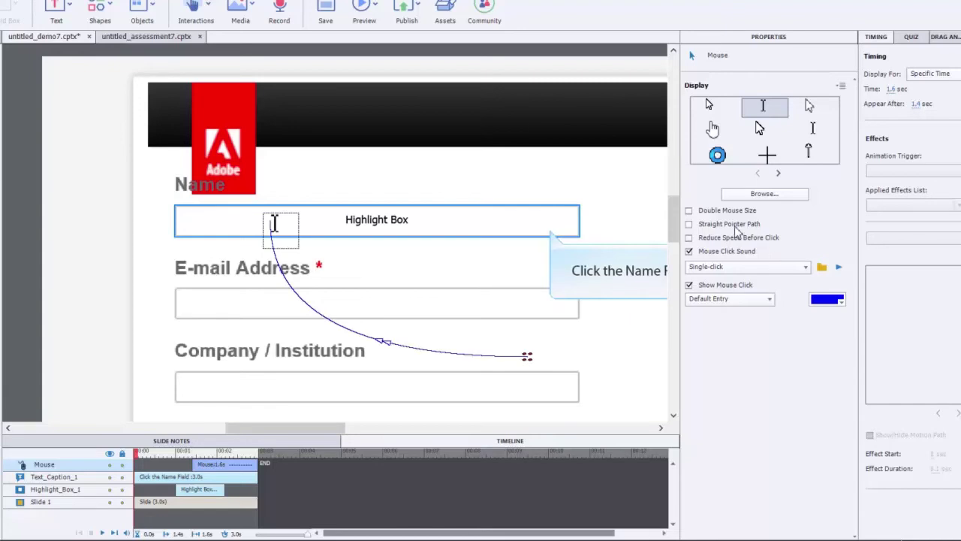
click(689, 224)
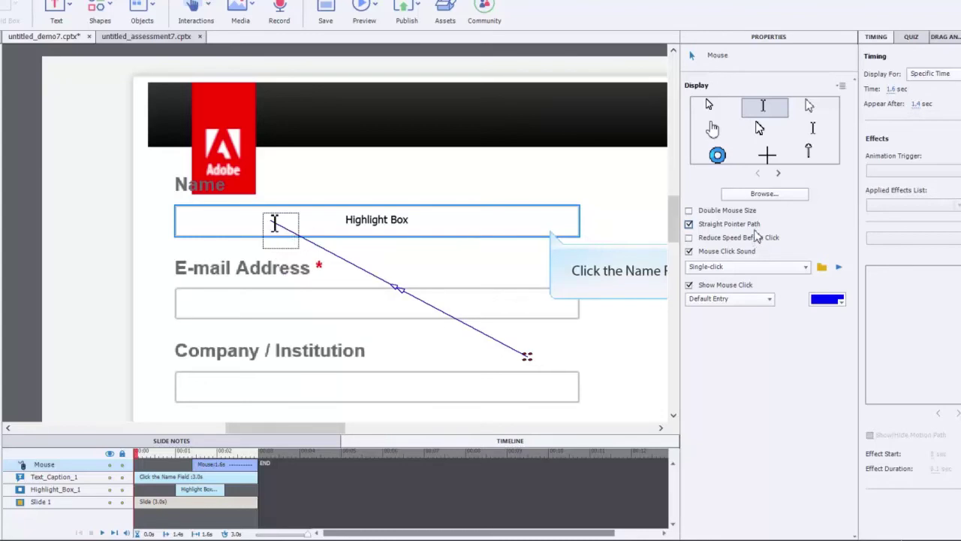
Set the mouse movement's duration to 1 sec and shift it on the timeline to start at 2 sec.
click(890, 89)
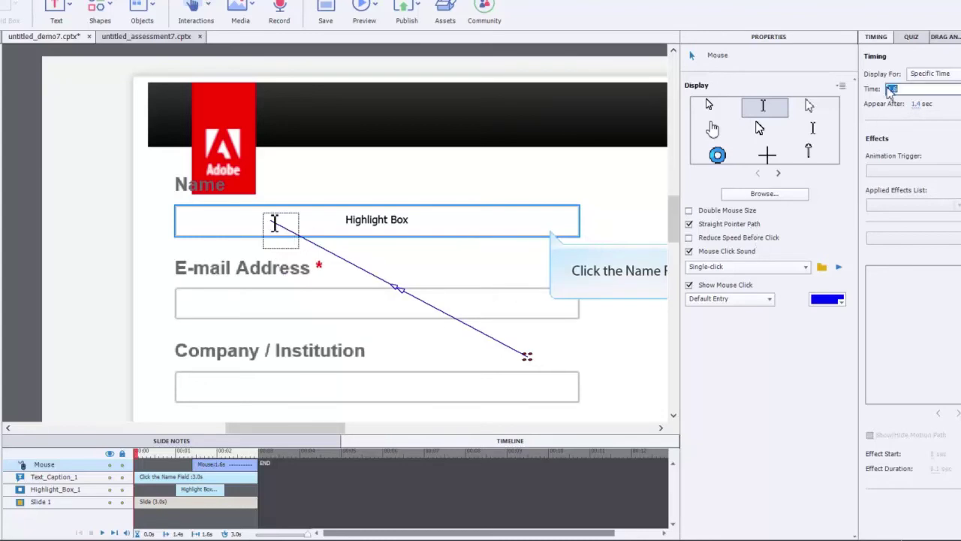
text(1)
key(Return)
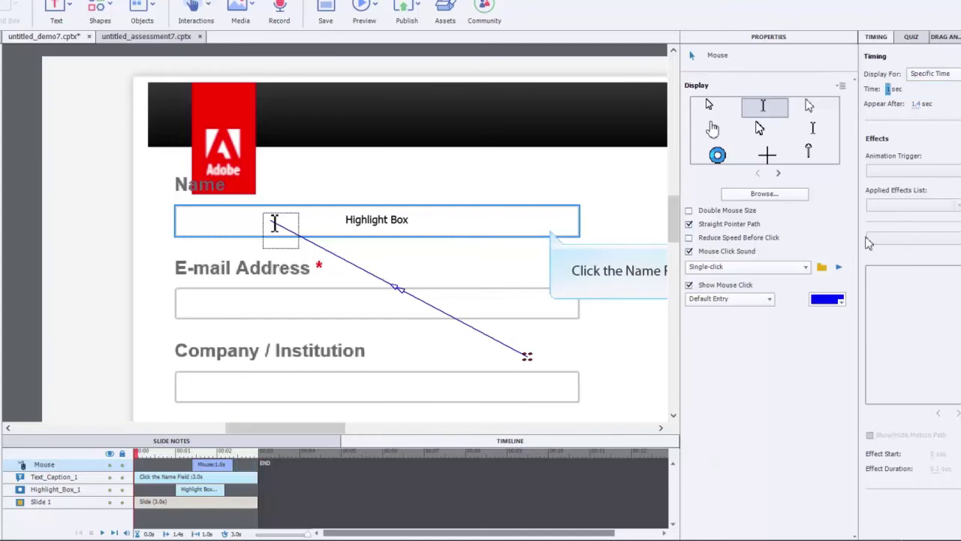
click(221, 465)
drag(222, 466, 247, 466)
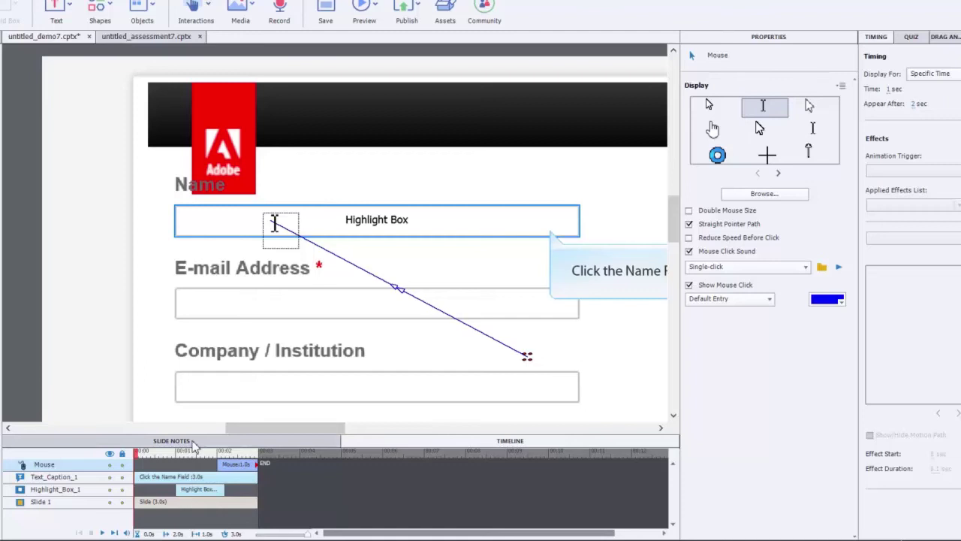
Make the "Click the Name Field" caption appear after 0.7 sec and display for the rest of the slide.
click(164, 476)
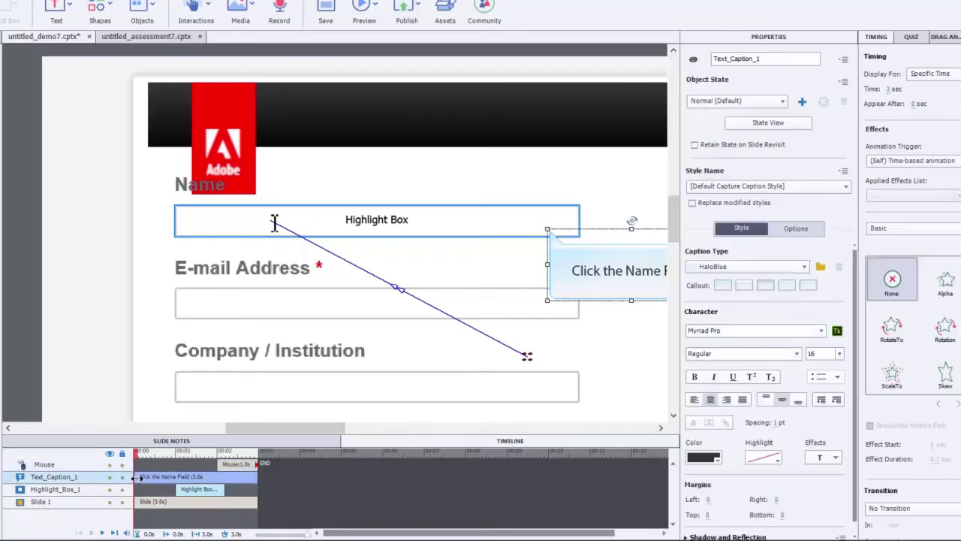
drag(136, 477, 163, 477)
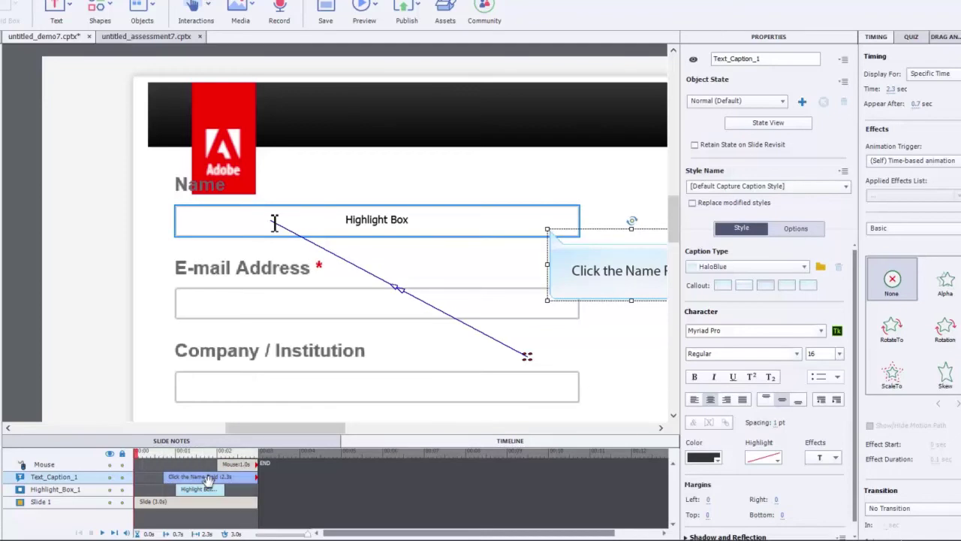
key(ctrl+e)
Shift the Name field's highlight box to start at 0.7 sec, in line with the caption, and play the slide's timeline.
click(204, 488)
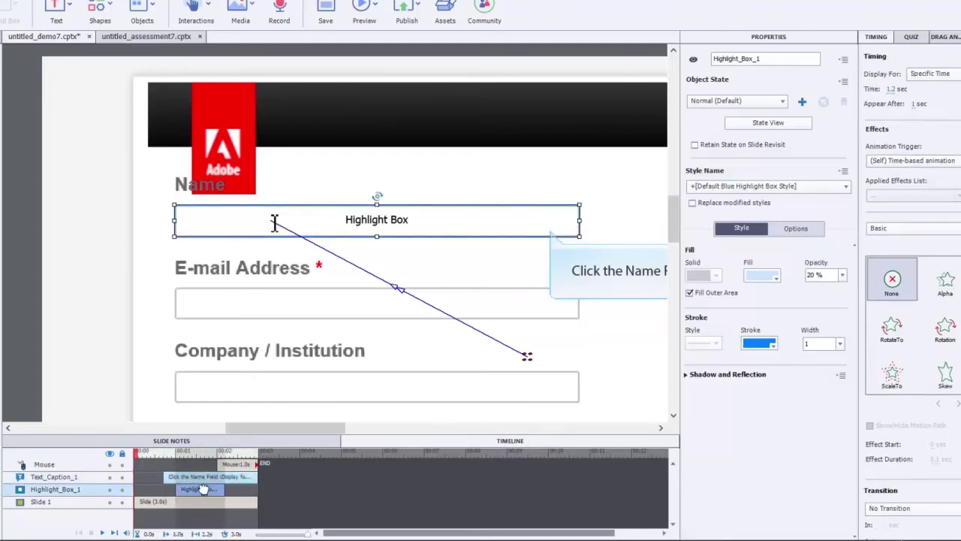
drag(205, 488, 191, 487)
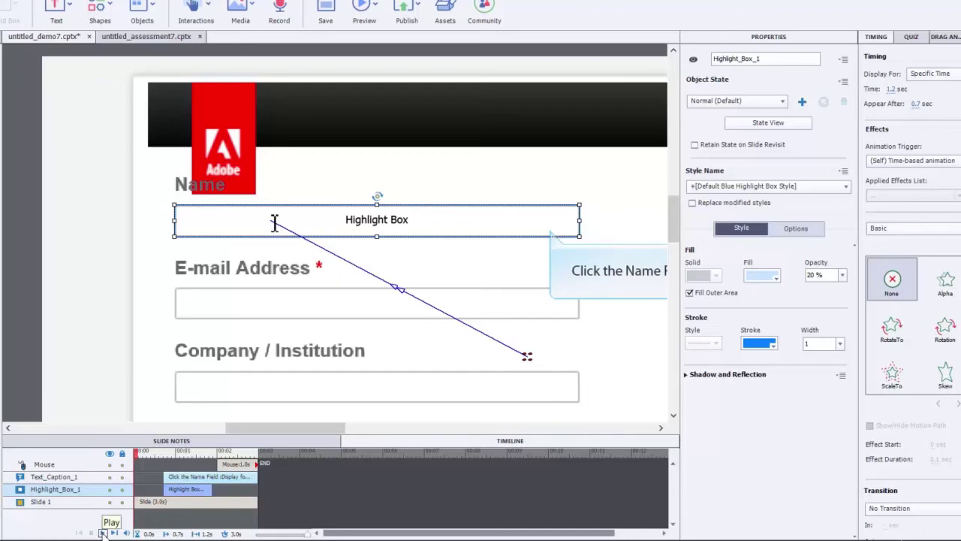
click(102, 531)
Give the highlight box a black fill at 80% opacity and a red stroke of width 5, and replay the slide's timeline.
click(762, 276)
click(890, 331)
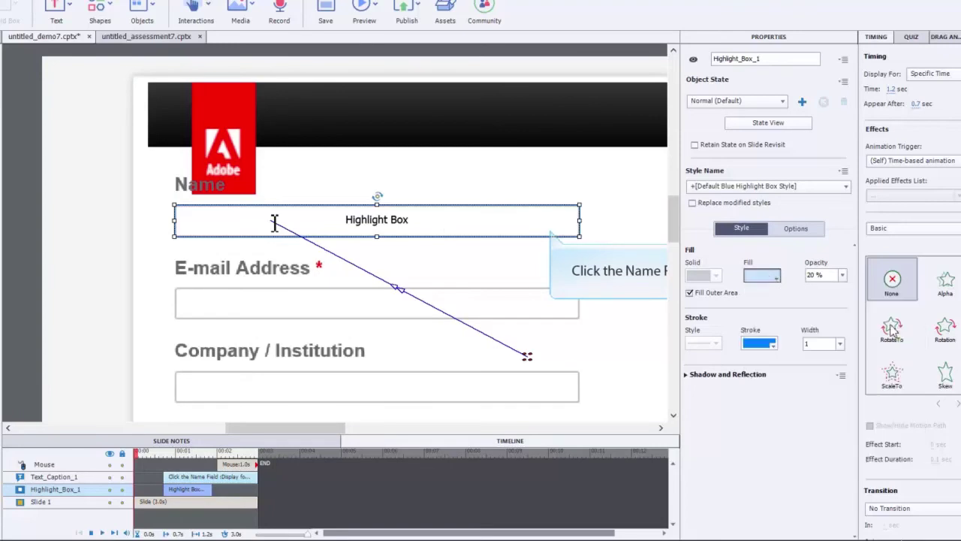
click(842, 275)
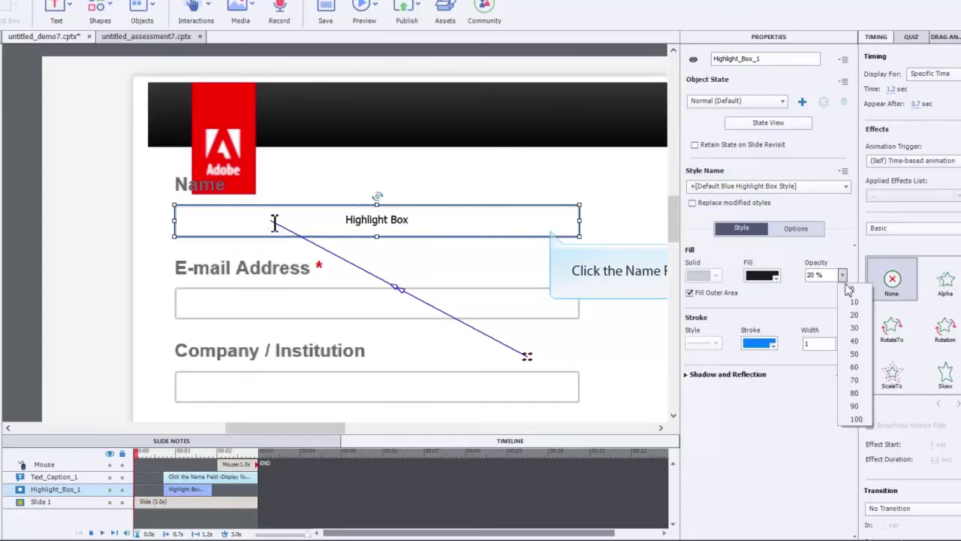
click(854, 393)
click(761, 344)
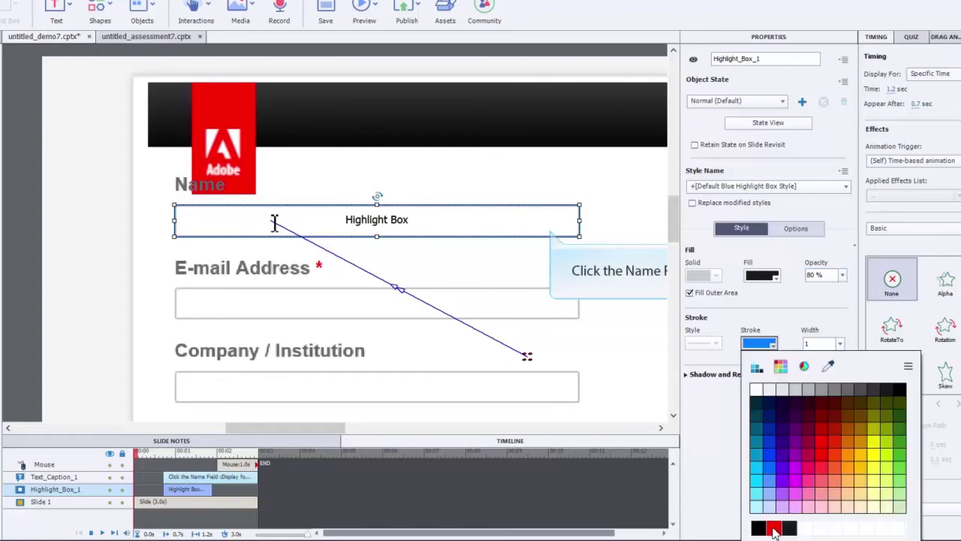
click(774, 528)
scroll(824, 344, up, 4)
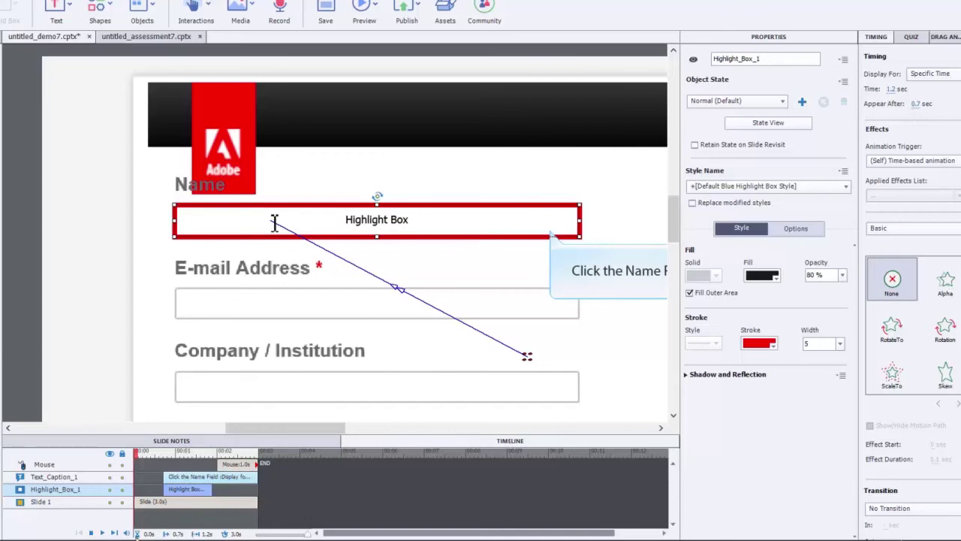
click(103, 532)
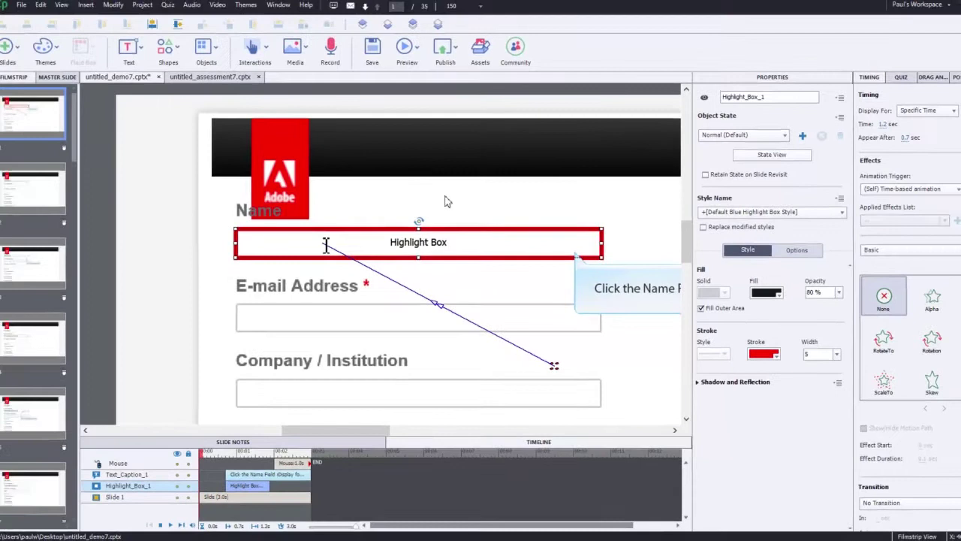
Delete the mouse object from slide 2, confirming the deletion.
click(34, 185)
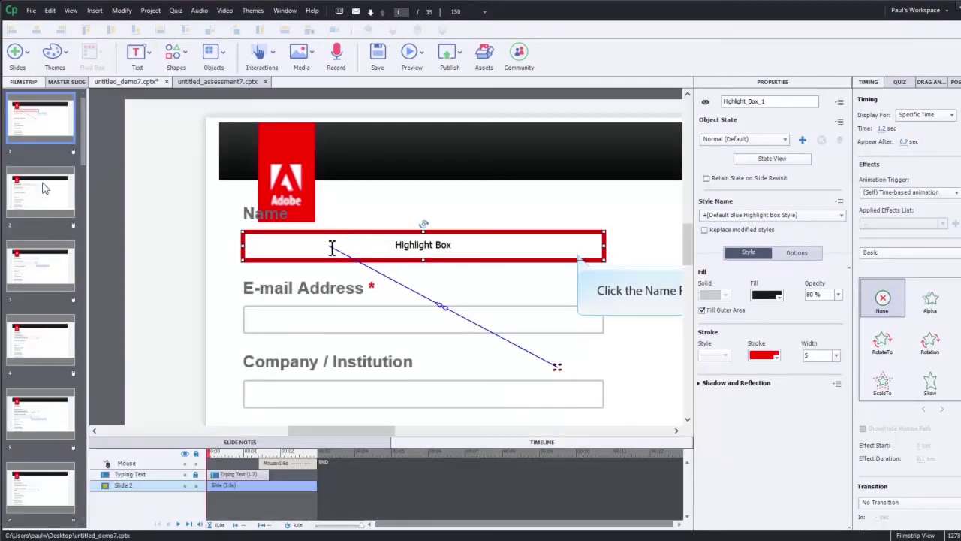
click(44, 188)
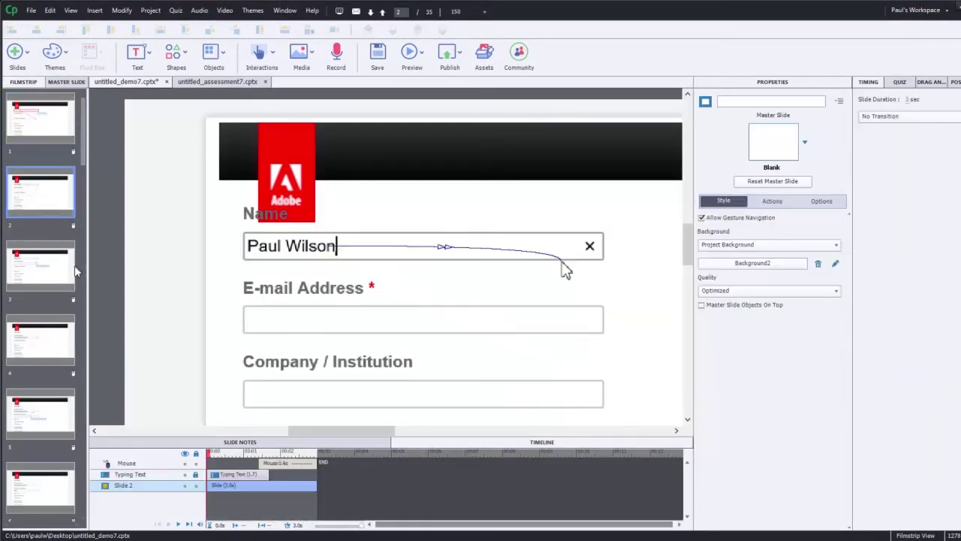
click(296, 462)
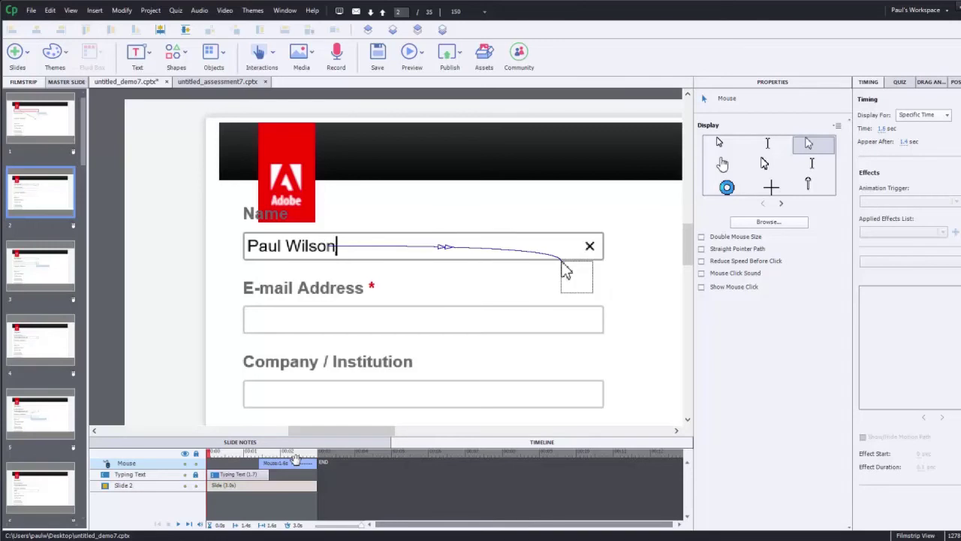
key(Delete)
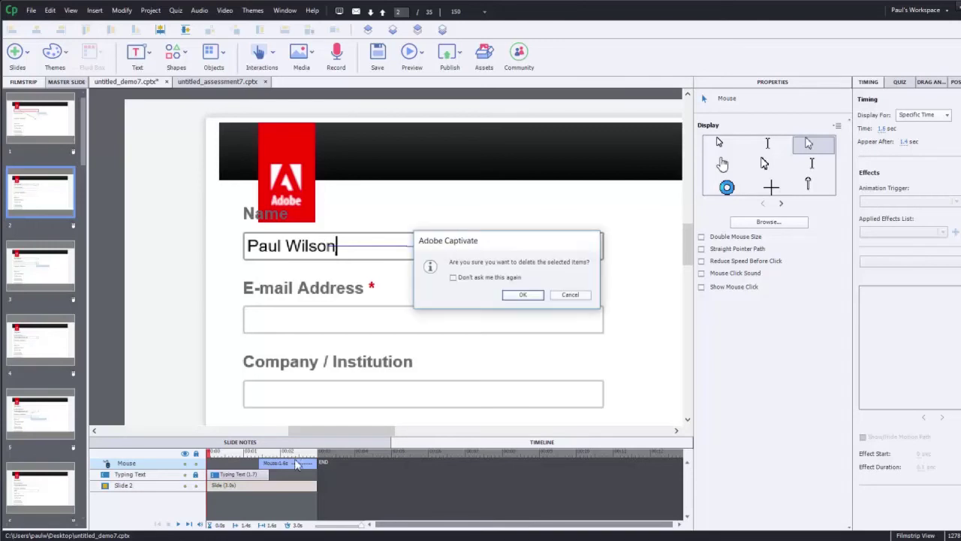
click(519, 295)
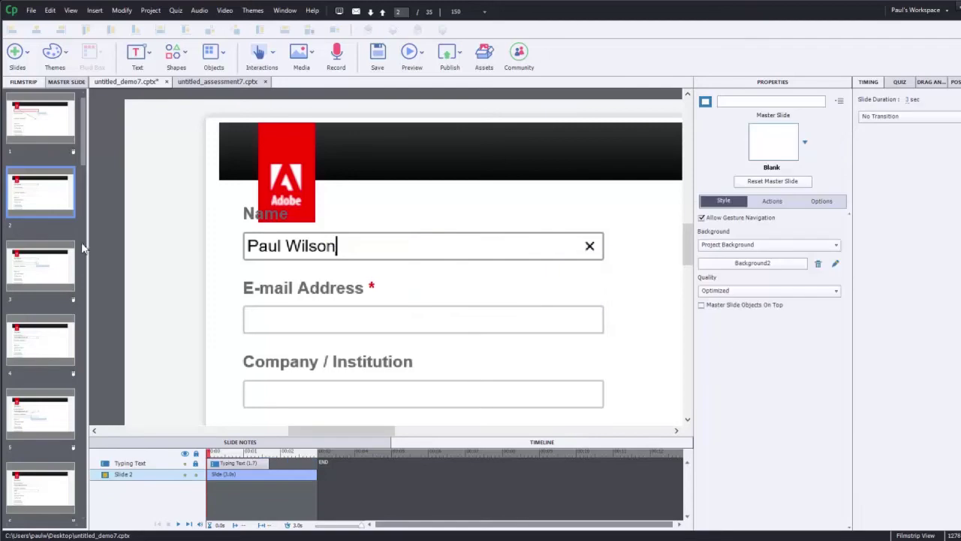
Look through slides 1 to 3 to compare their mouse paths, typed name and timeline objects.
click(55, 129)
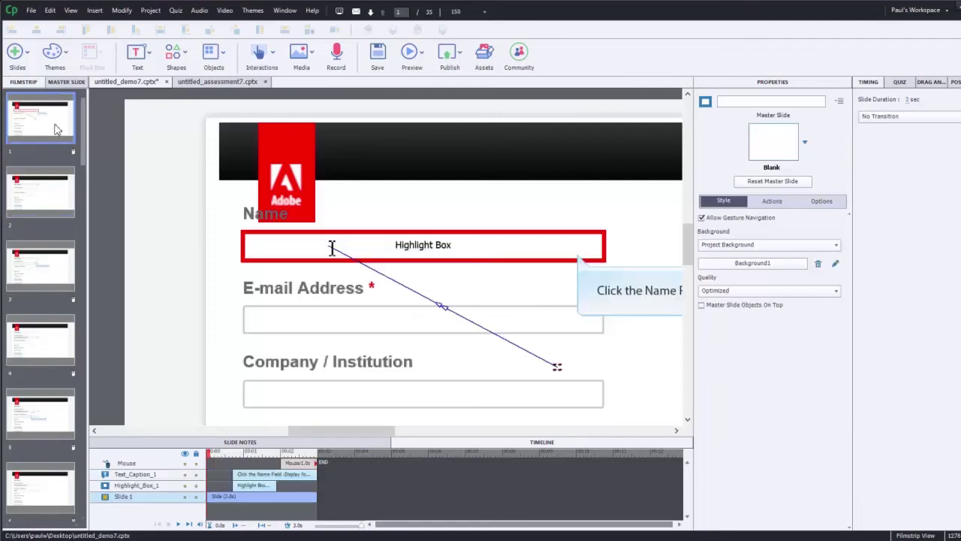
click(54, 194)
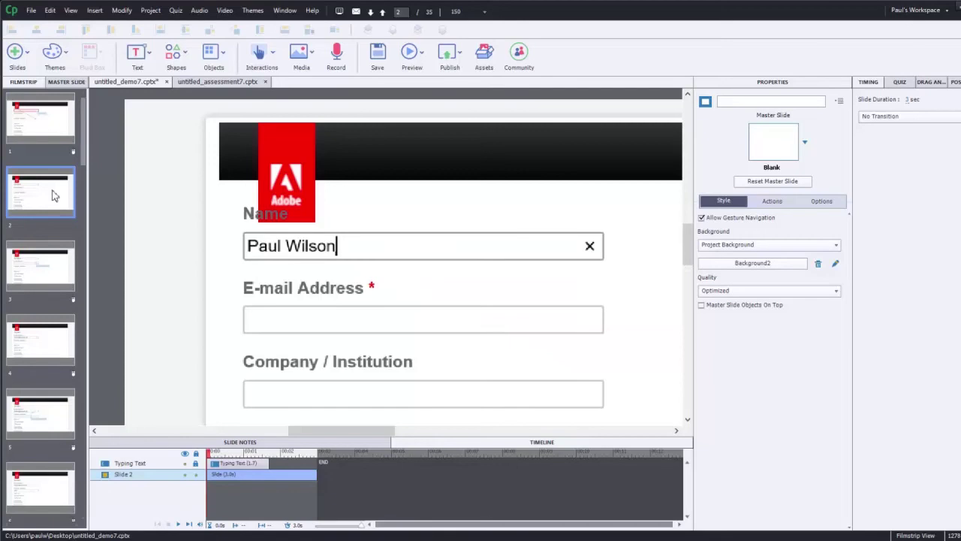
click(52, 273)
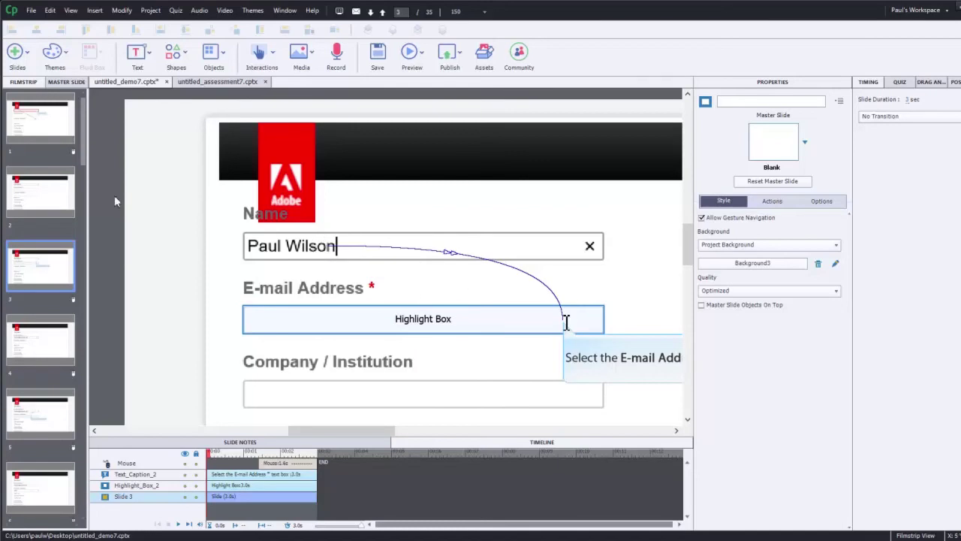
click(58, 189)
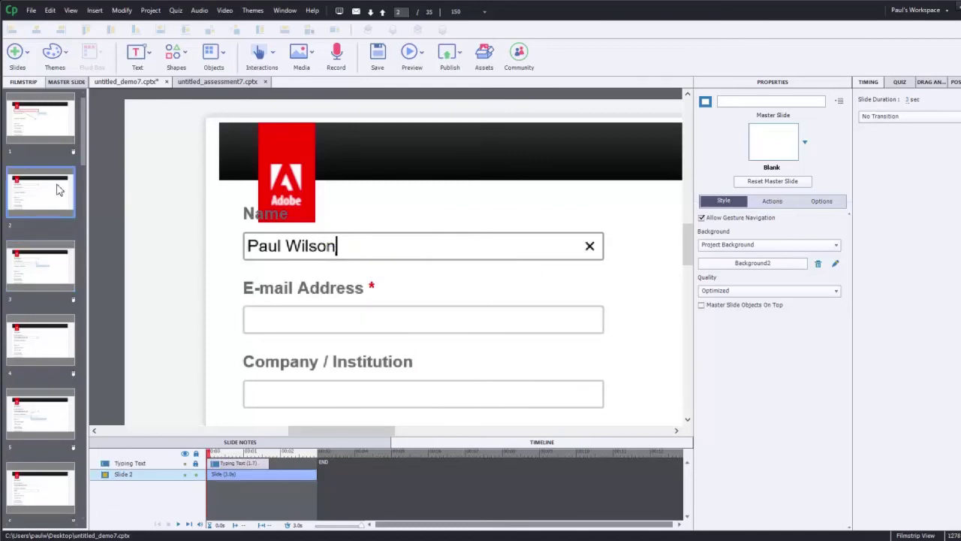
click(41, 270)
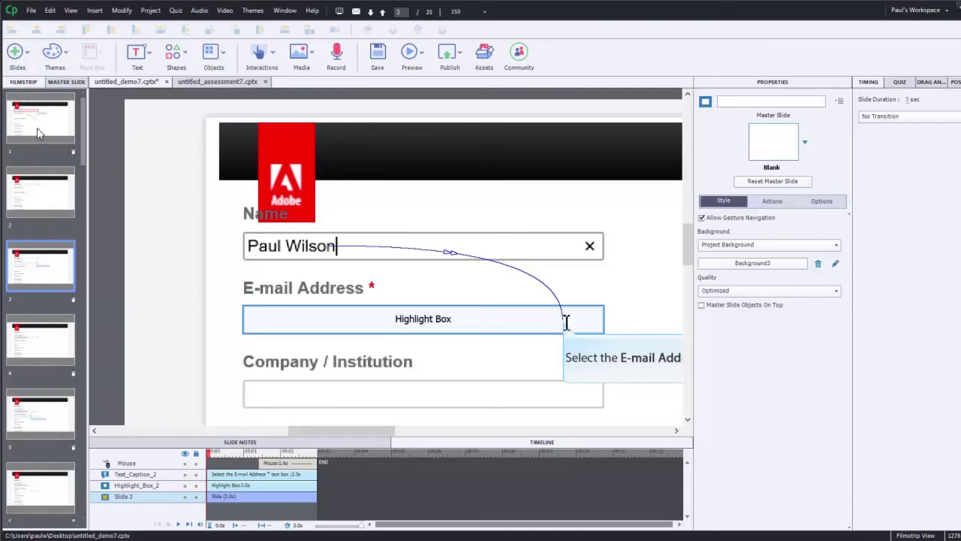
click(47, 181)
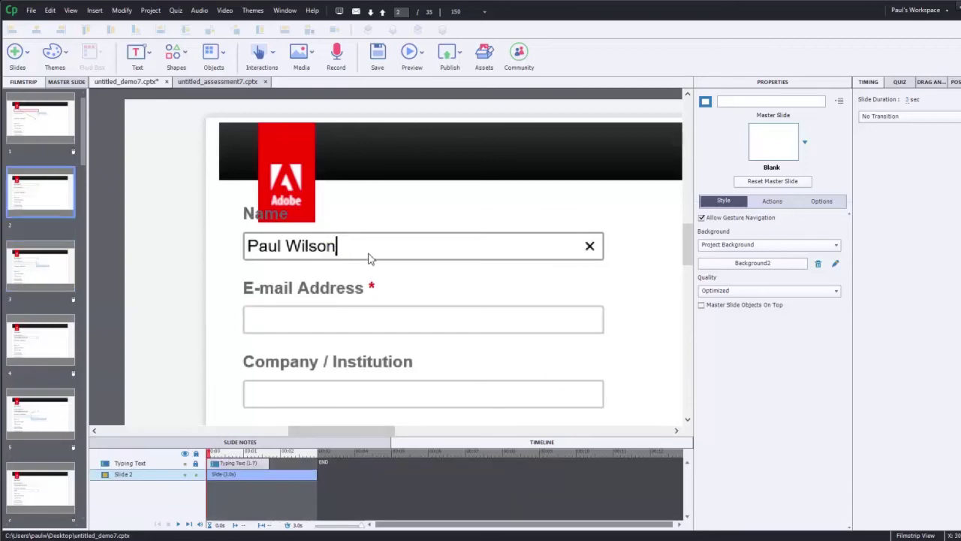
mouse_move(344, 432)
mouse_down()
mouse_move(368, 434)
mouse_move(351, 433)
mouse_up()
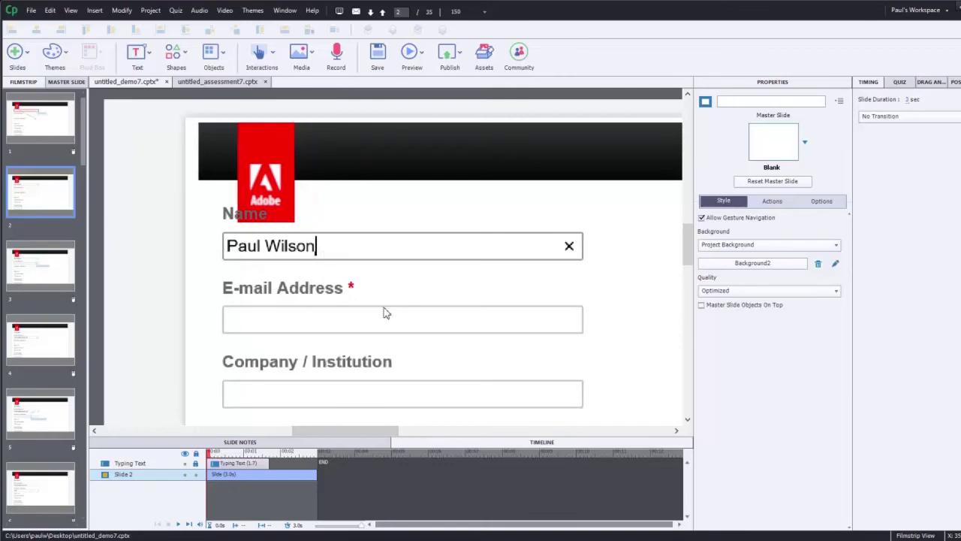
click(148, 57)
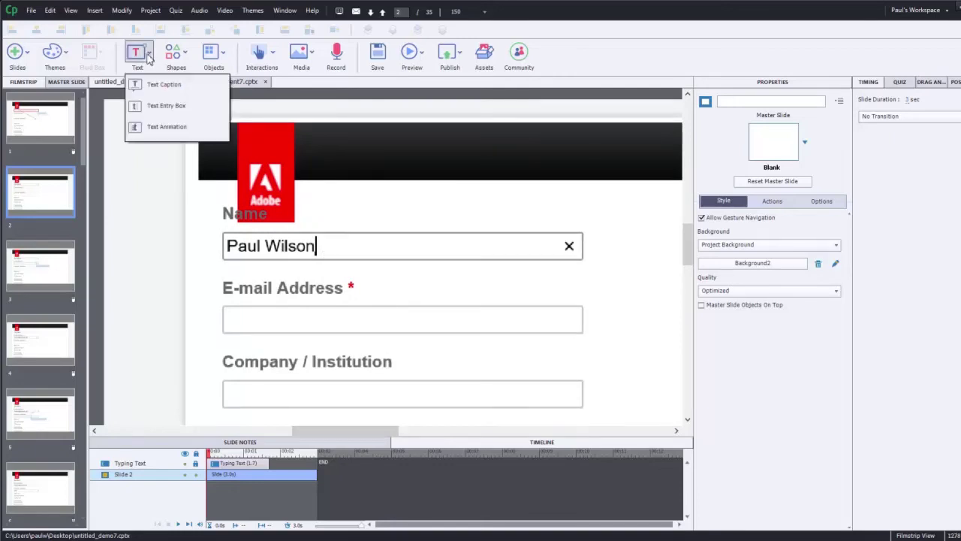
click(176, 56)
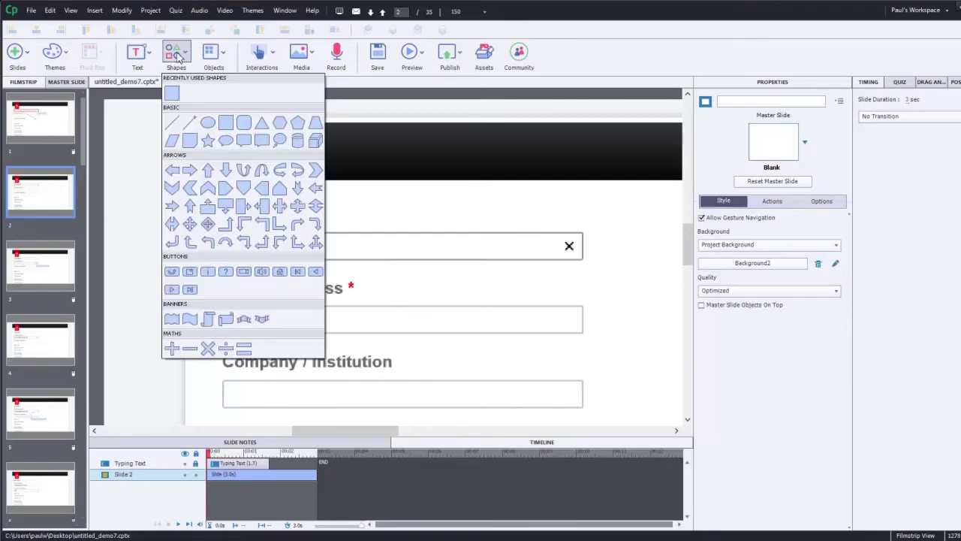
click(151, 170)
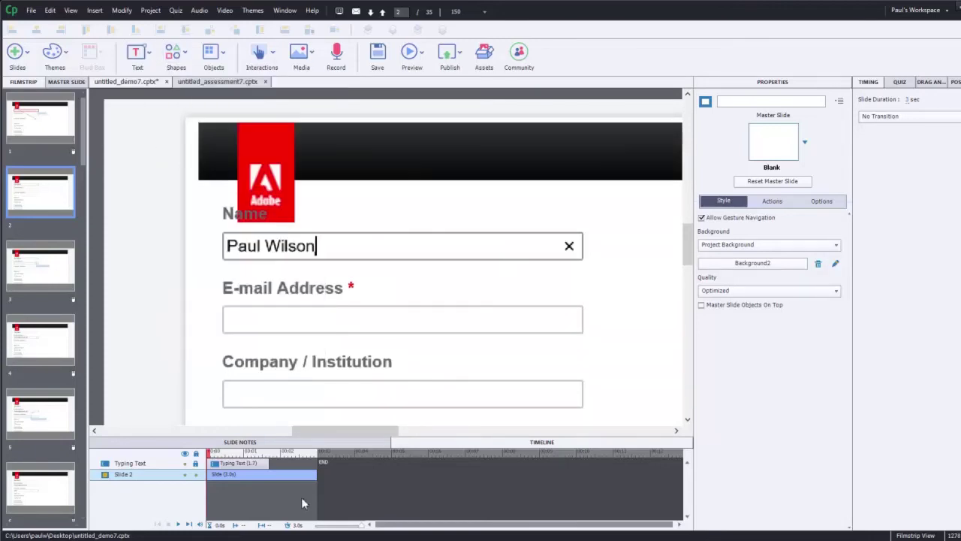
Shorten slide 2 to 1.7 sec so that it ends together with the typing text.
drag(316, 478, 259, 476)
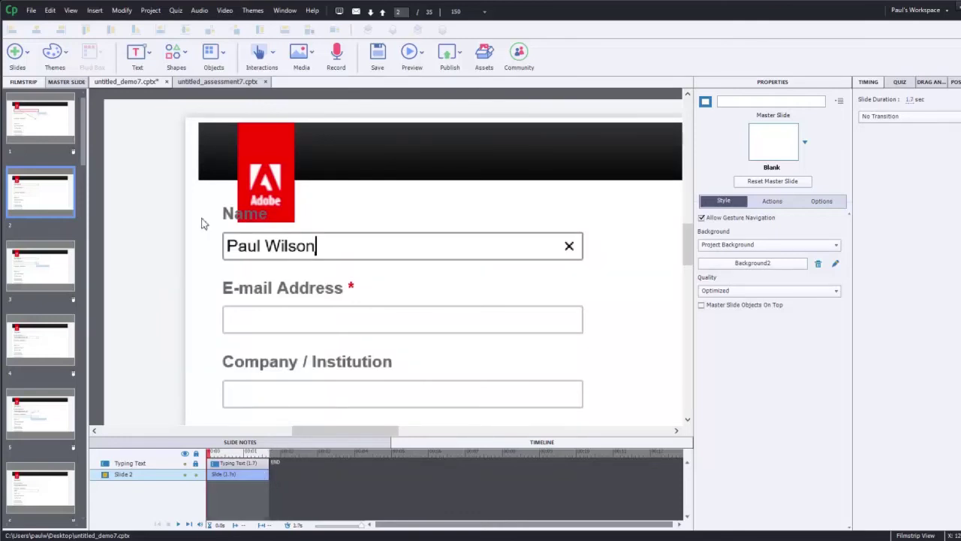
Delete the E-mail Address highlight box on slide 3 and shift its caption back so it points at the middle of the field.
click(47, 272)
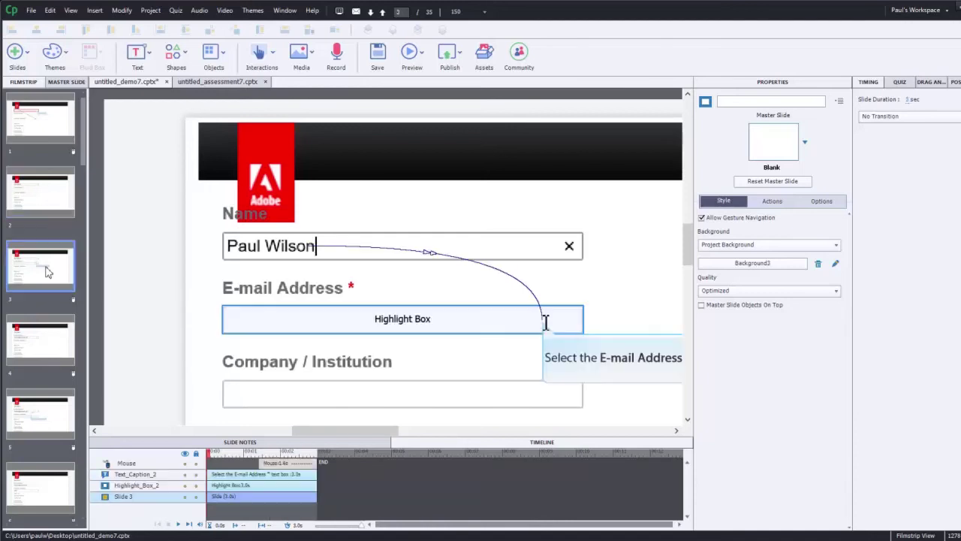
click(434, 328)
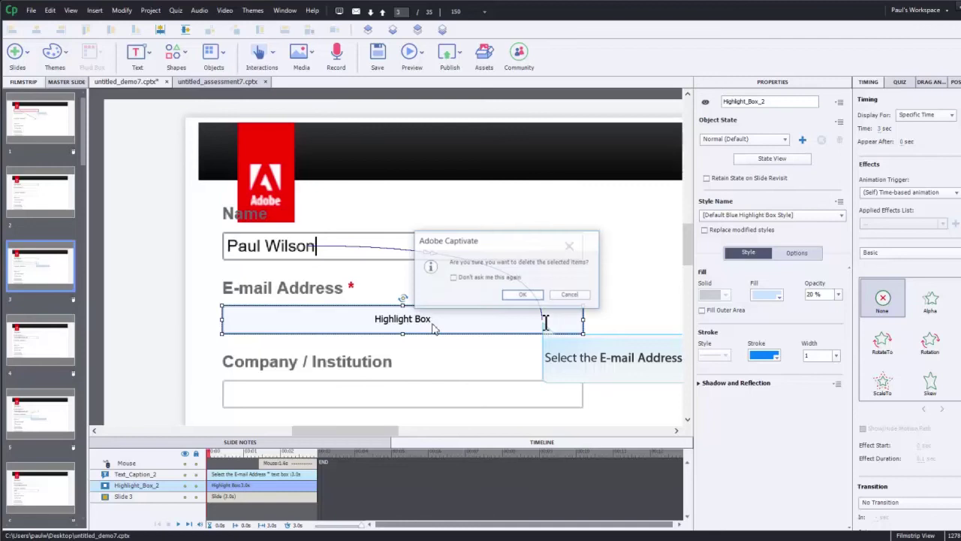
click(521, 295)
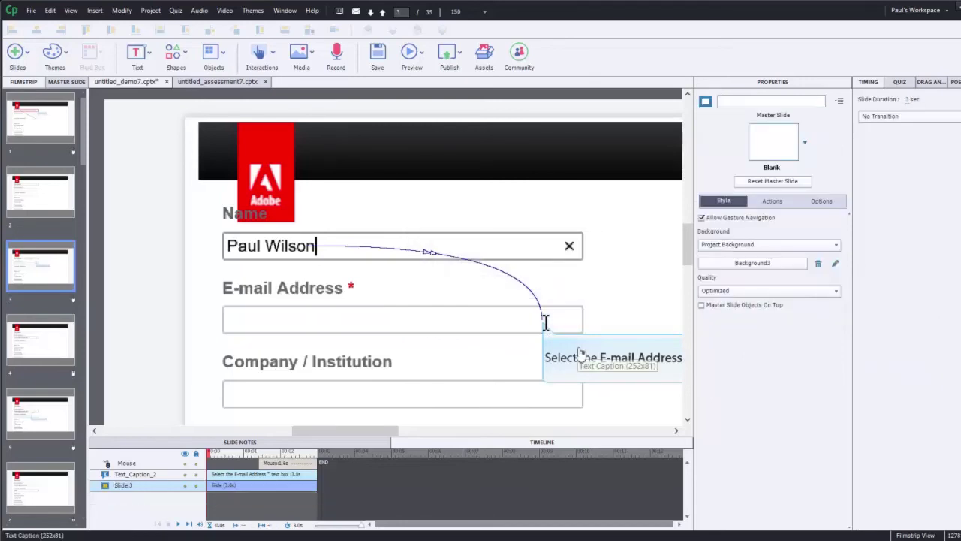
drag(577, 350, 433, 352)
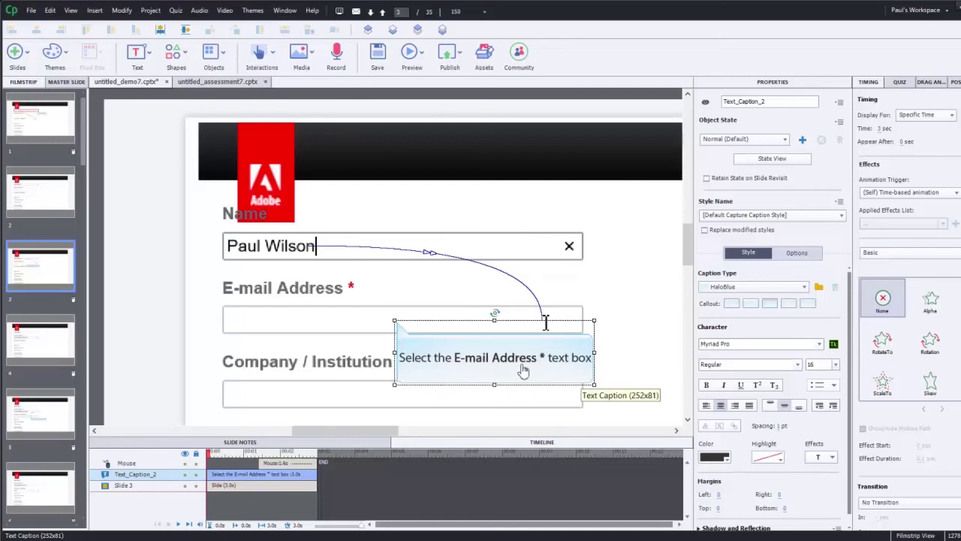
Move the end point of slide 3's mouse path to the beginning of the E-mail Address text box.
click(544, 321)
click(544, 322)
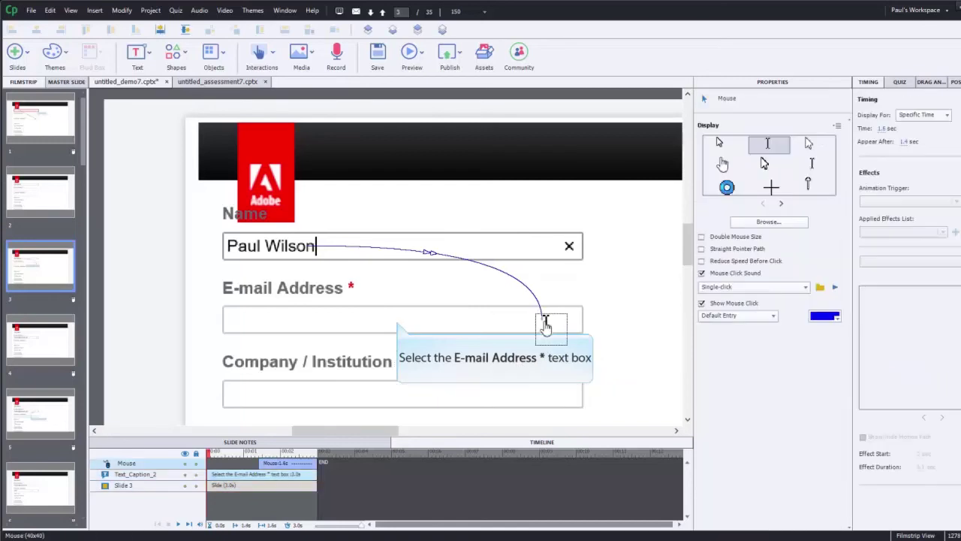
drag(458, 304, 336, 326)
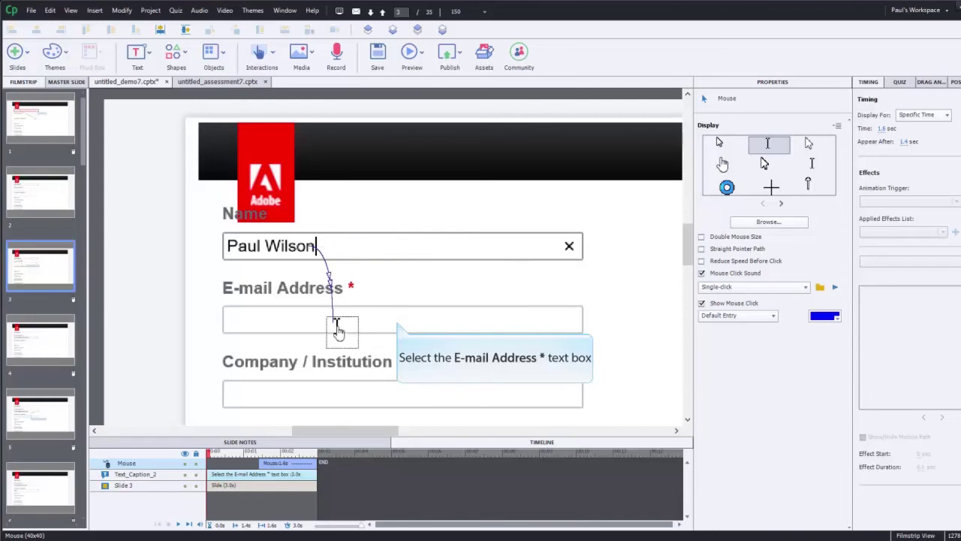
drag(338, 328, 242, 327)
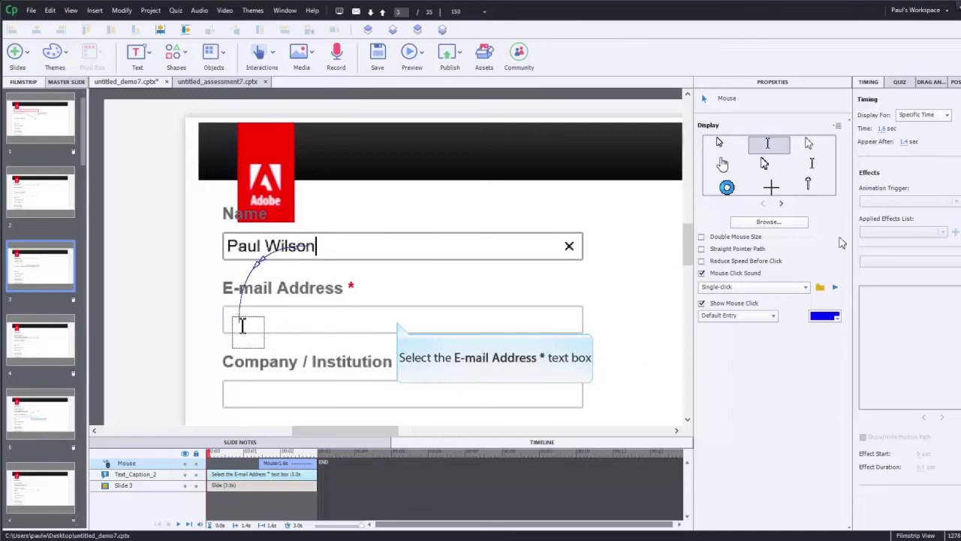
Set slide 3's mouse movement to 1 sec and shift it to finish at the end of the slide.
click(884, 130)
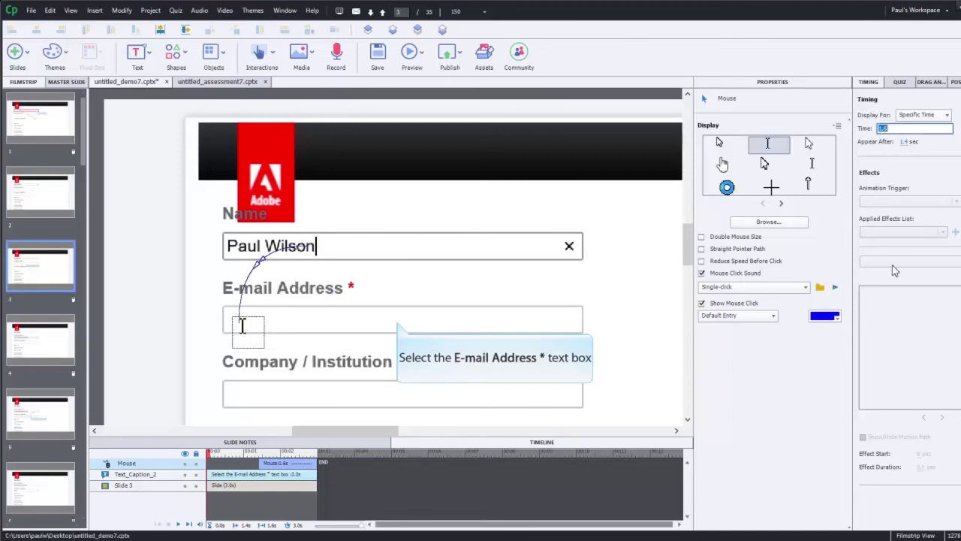
text(1)
key(Return)
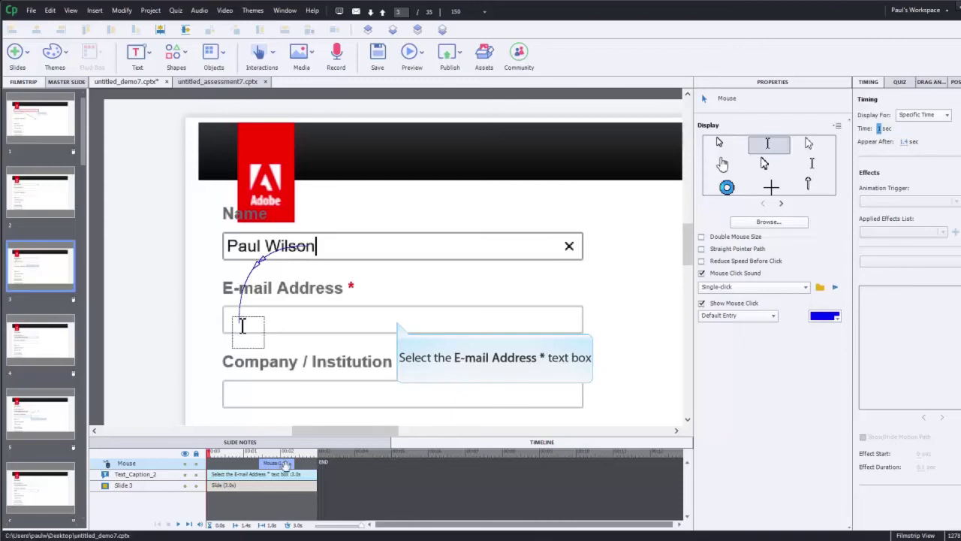
drag(279, 464, 317, 488)
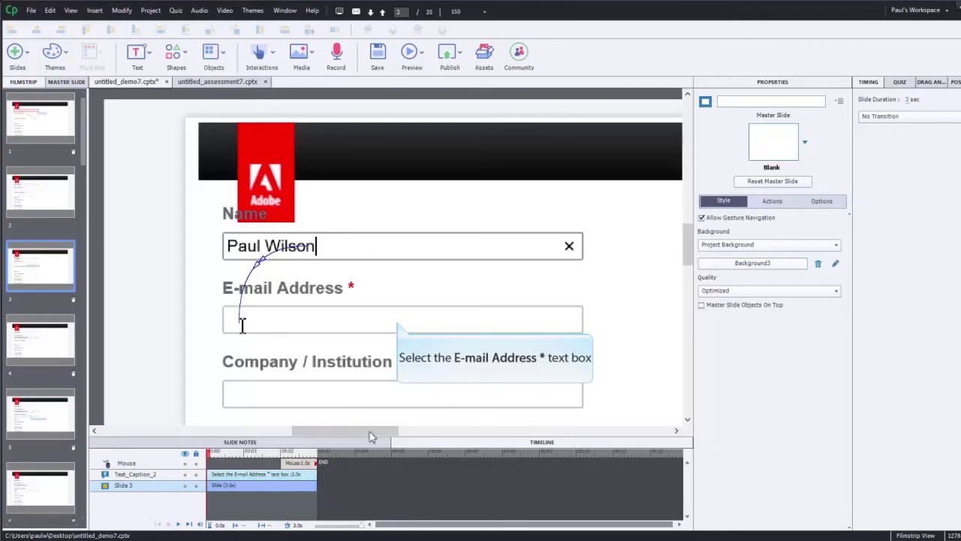
Make the E-mail Address caption display for the rest of the slide and shorten slide 3 to 2 sec.
click(434, 375)
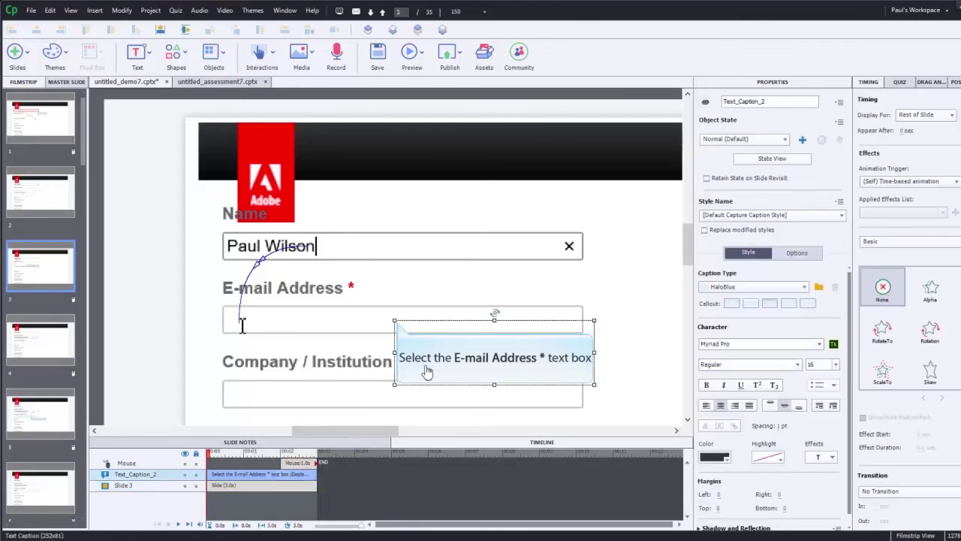
drag(317, 485, 279, 489)
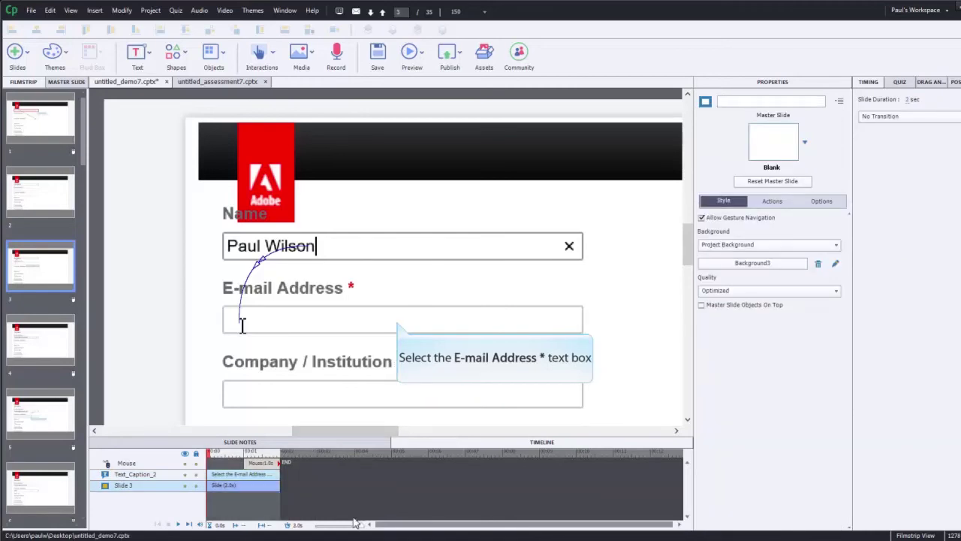
Delete the mouse object from slide 4, confirming the deletion.
click(42, 344)
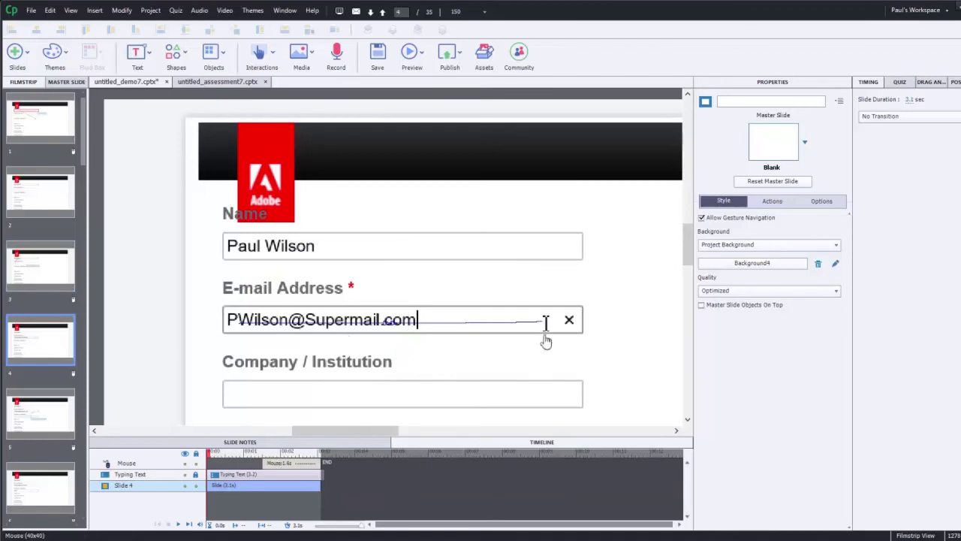
click(545, 323)
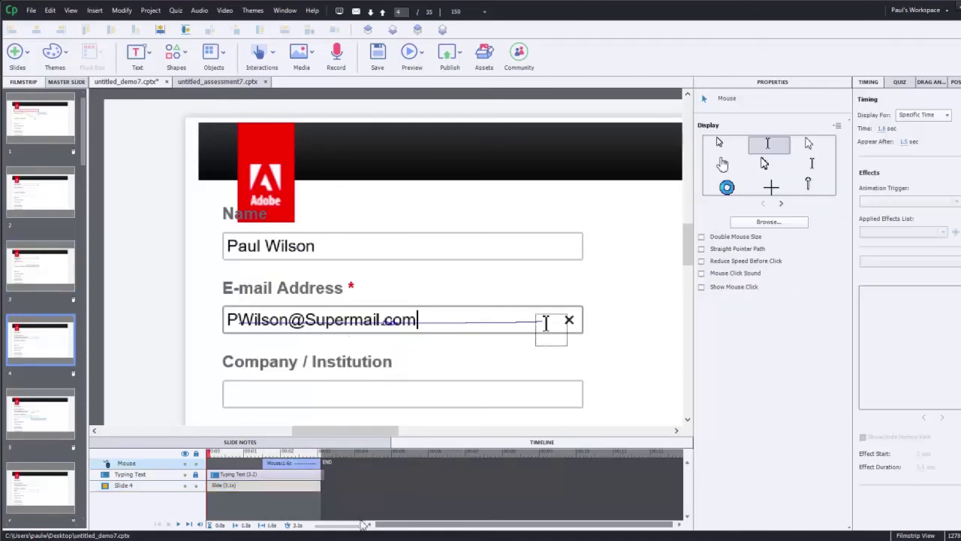
key(Delete)
key(Return)
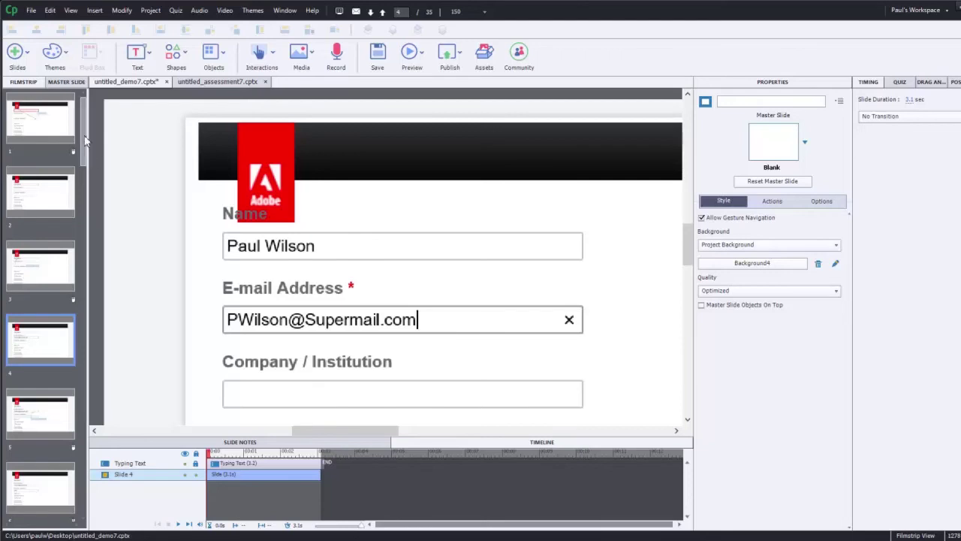
Play the full-motion scrolling recording on slide 9 at 75% magnification, and return to slide 8.
scroll(82, 147, down, 1)
drag(81, 148, 84, 212)
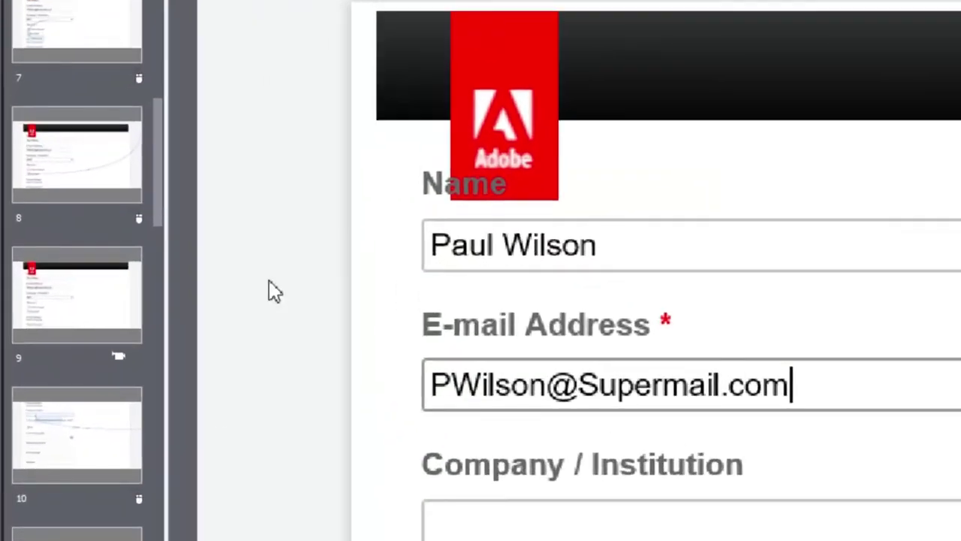
click(58, 306)
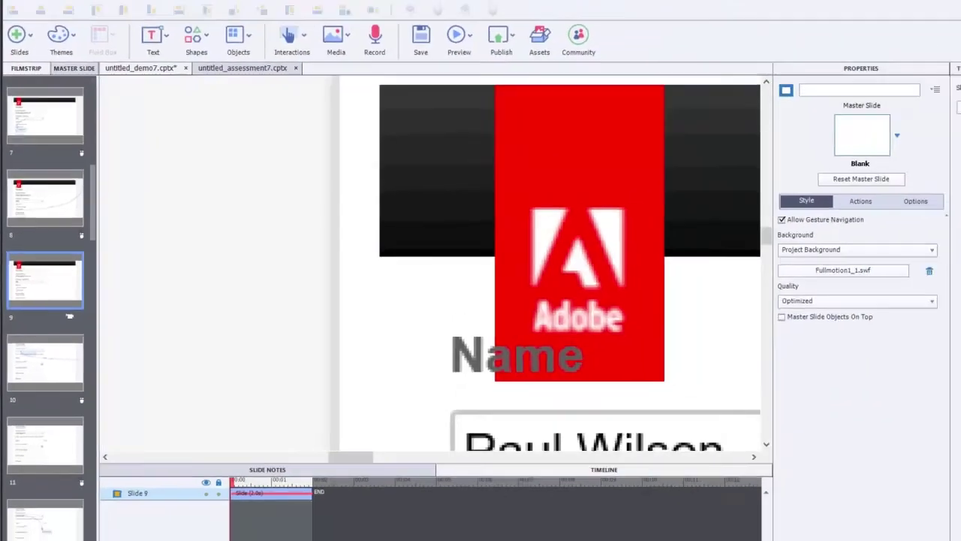
click(488, 13)
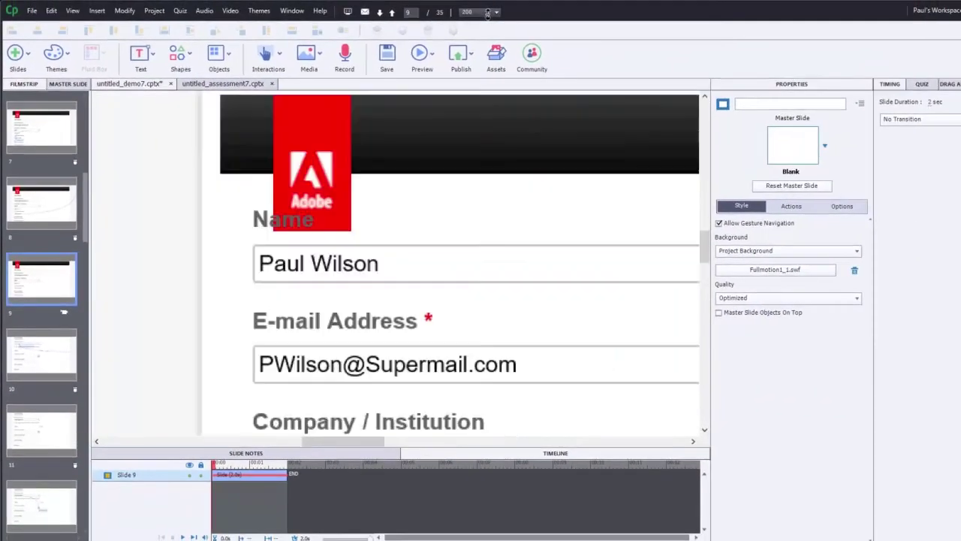
drag(488, 13, 475, 79)
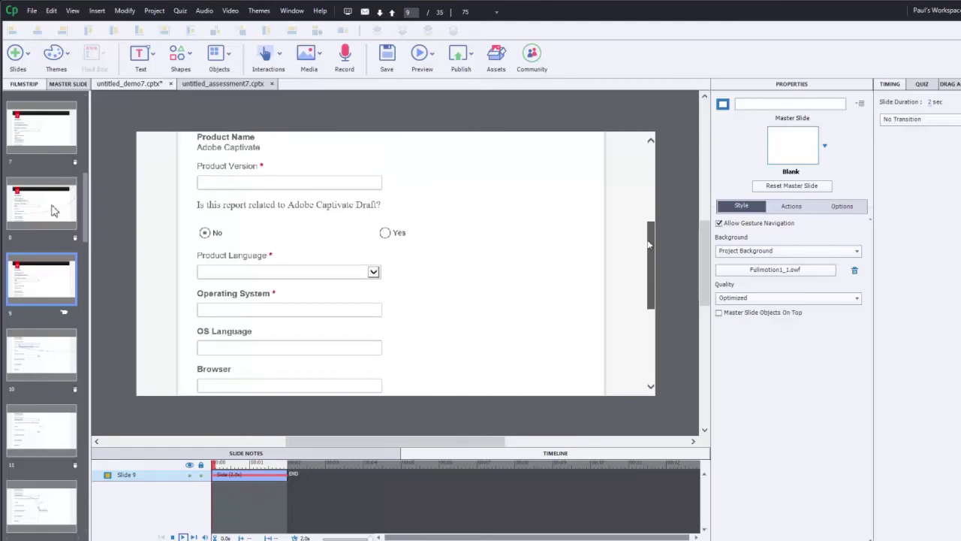
click(53, 210)
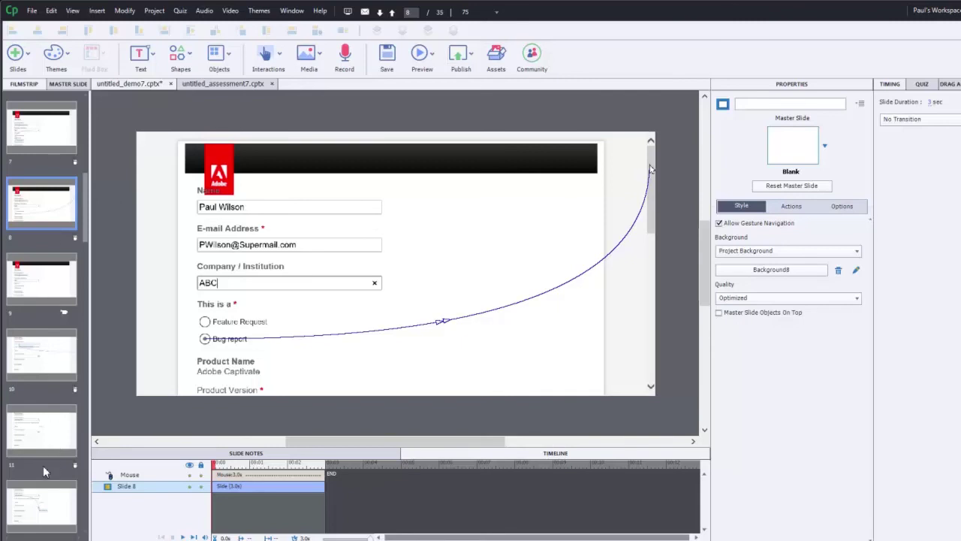
Review the settings for publishing the project to the computer as Video, and close the dialog without publishing.
click(471, 58)
click(492, 86)
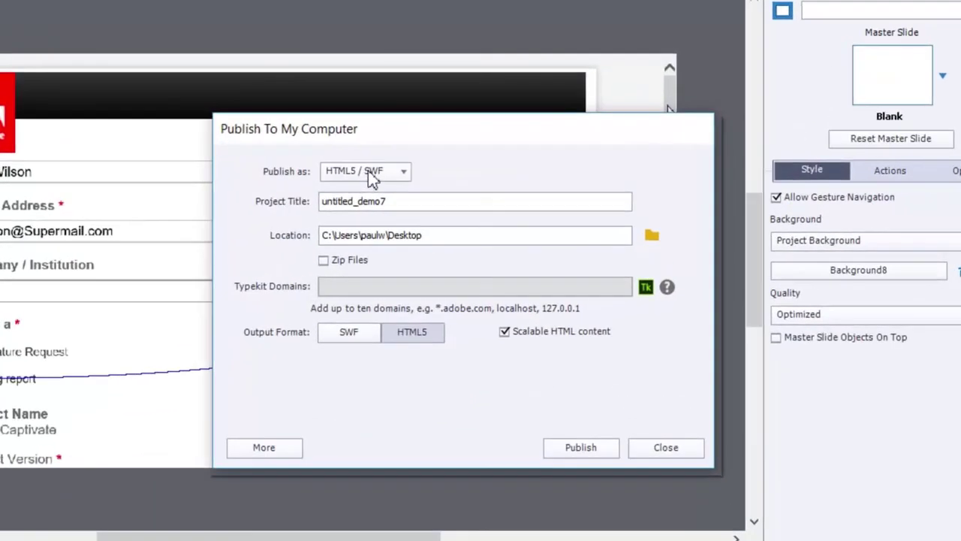
click(368, 175)
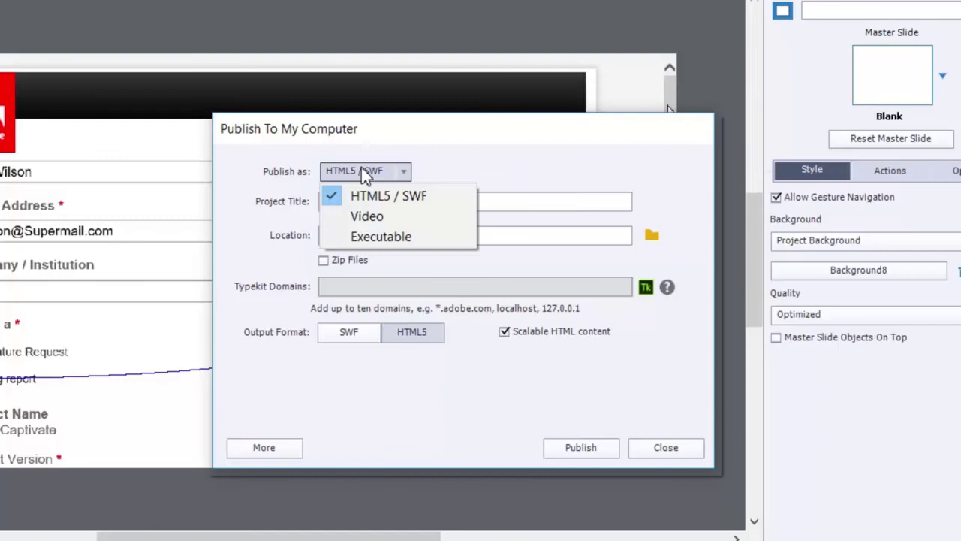
click(362, 217)
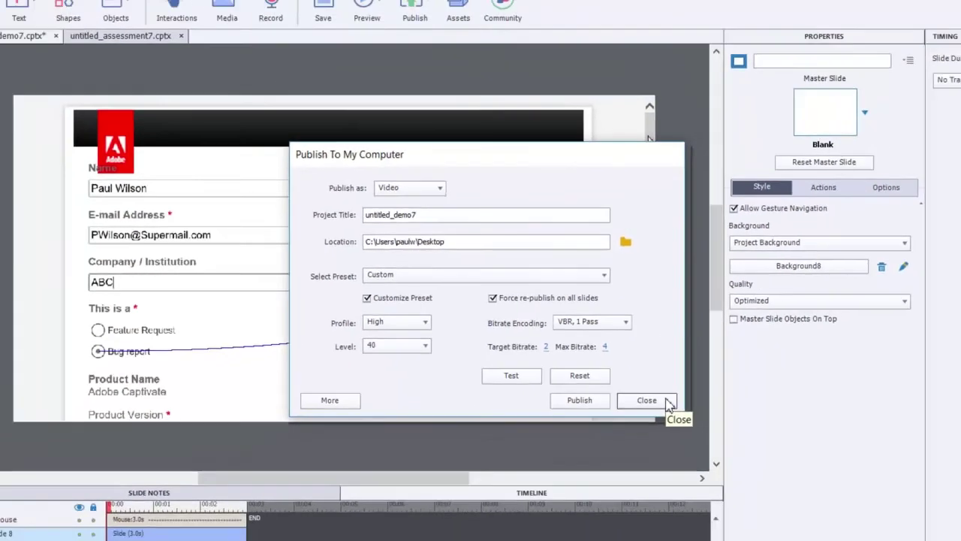
click(688, 440)
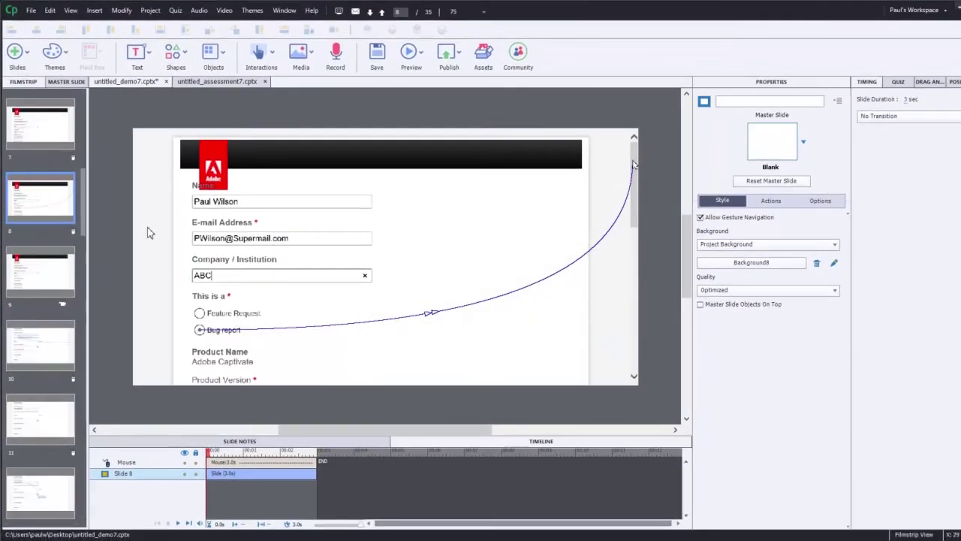
Switch to the untitled_assessment7.cptx project and examine the Name click box settings and failure caption on slide 1 at 150% magnification.
click(226, 81)
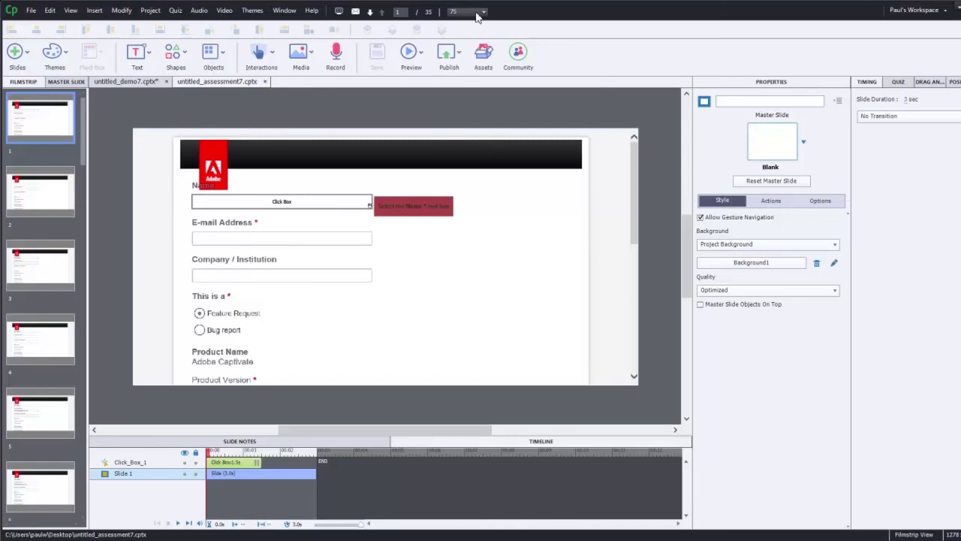
scroll(477, 12, up, 2)
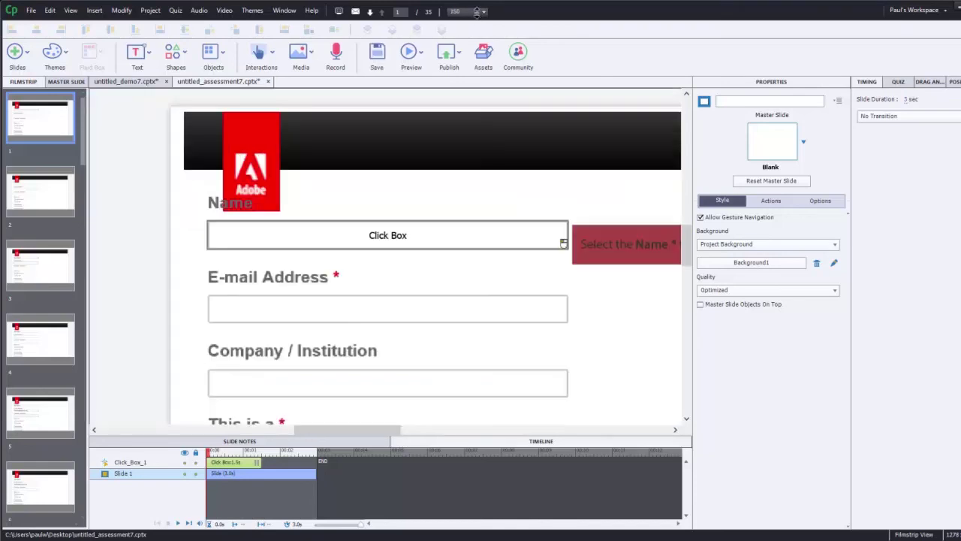
click(406, 243)
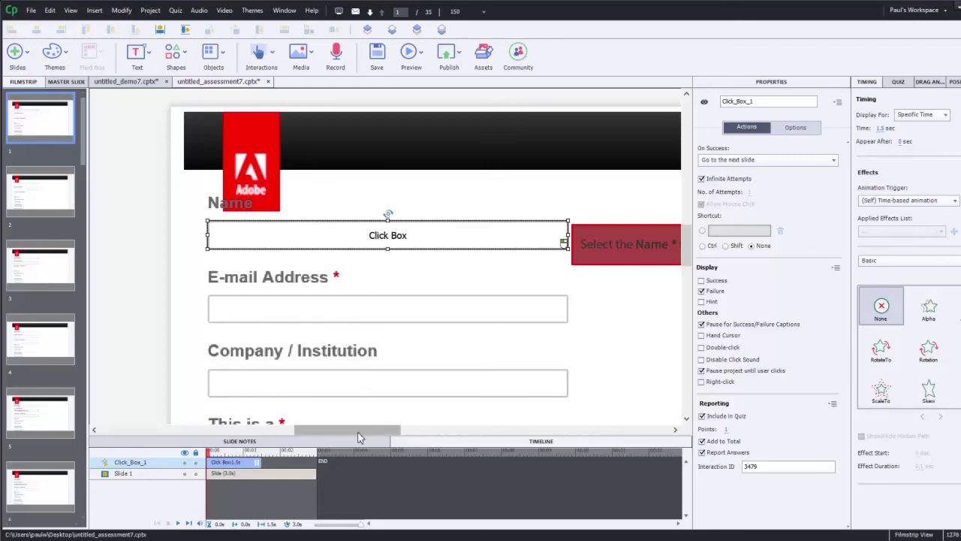
drag(347, 432, 367, 429)
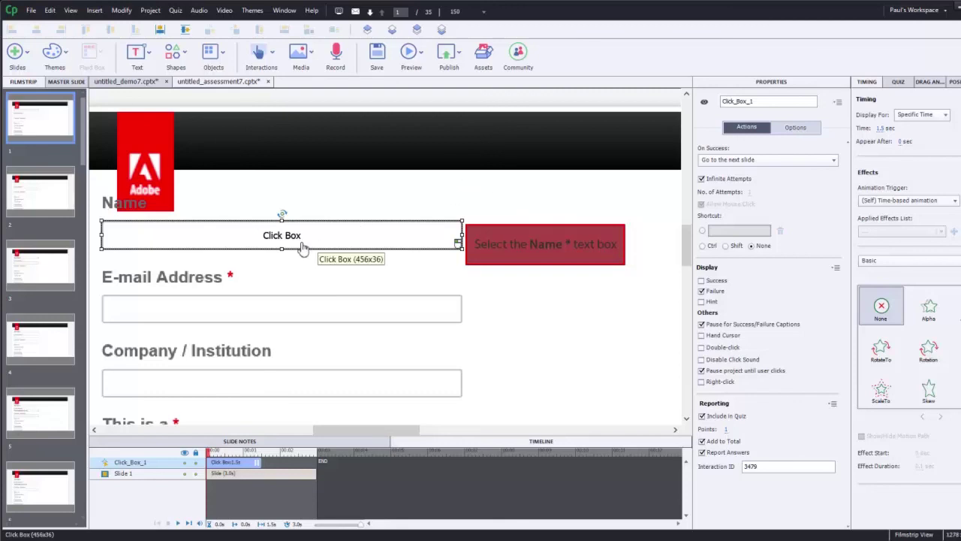
Examine the correct entries and settings of the Name text entry box on slide 2, comparing it with slide 3.
click(32, 203)
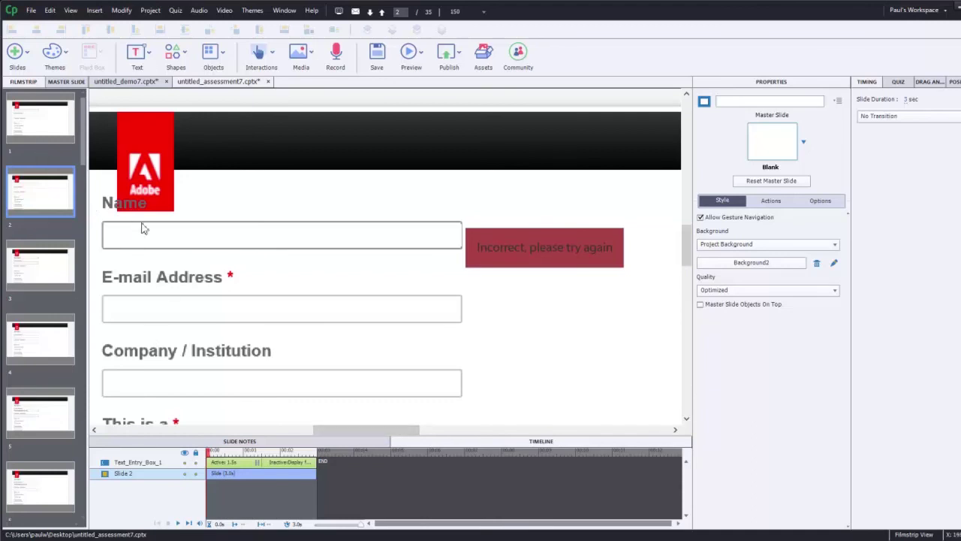
click(320, 240)
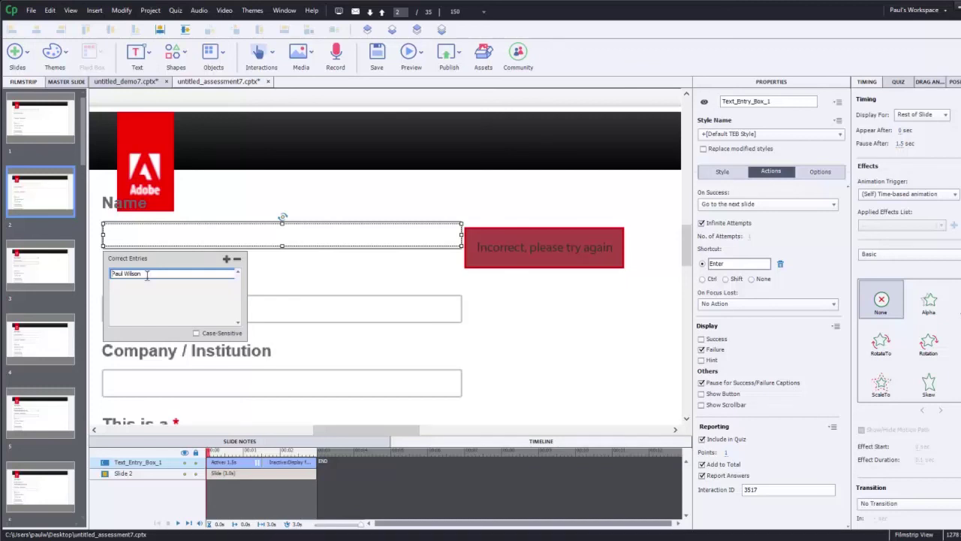
click(50, 269)
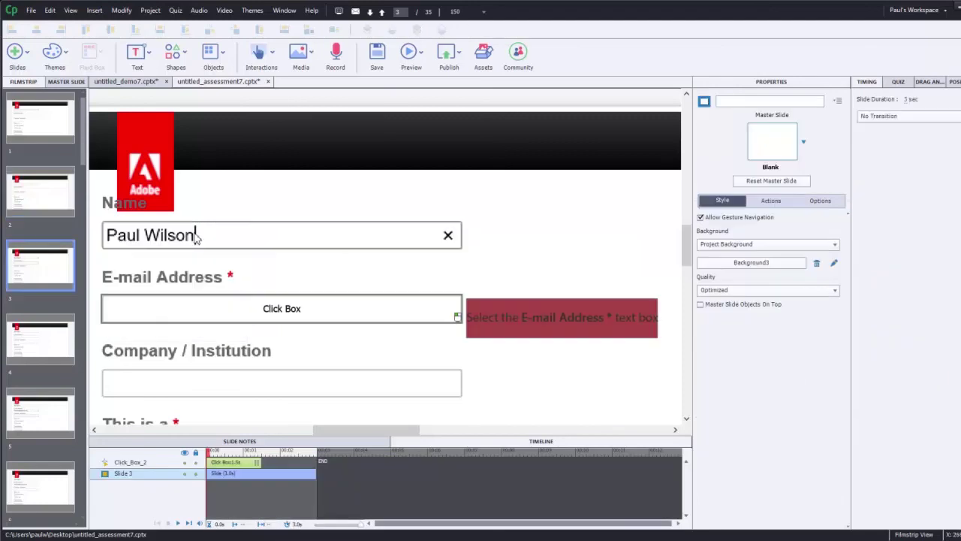
click(32, 201)
click(165, 237)
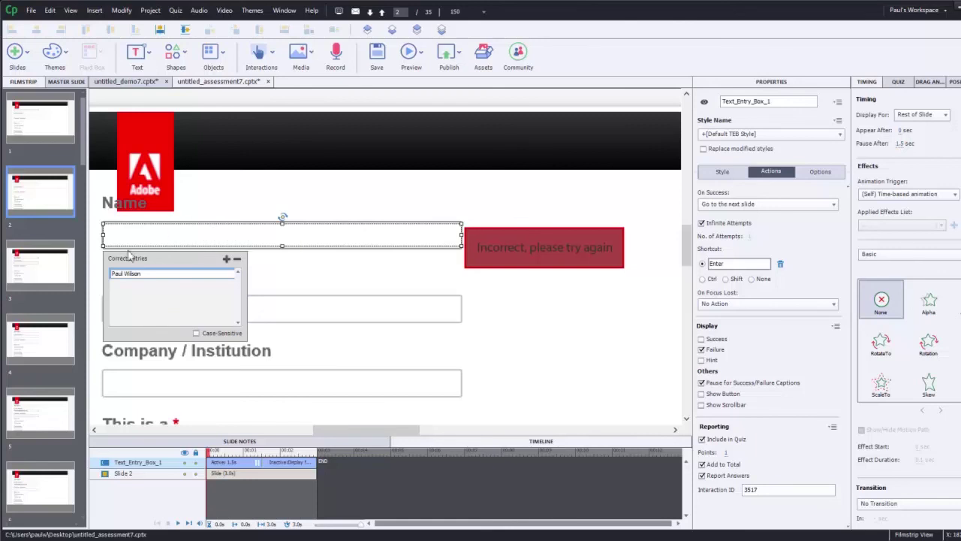
Review slides 3 to 6 and slide 8, examining the E-mail Address and Company / Institution click boxes and text entry boxes.
click(55, 276)
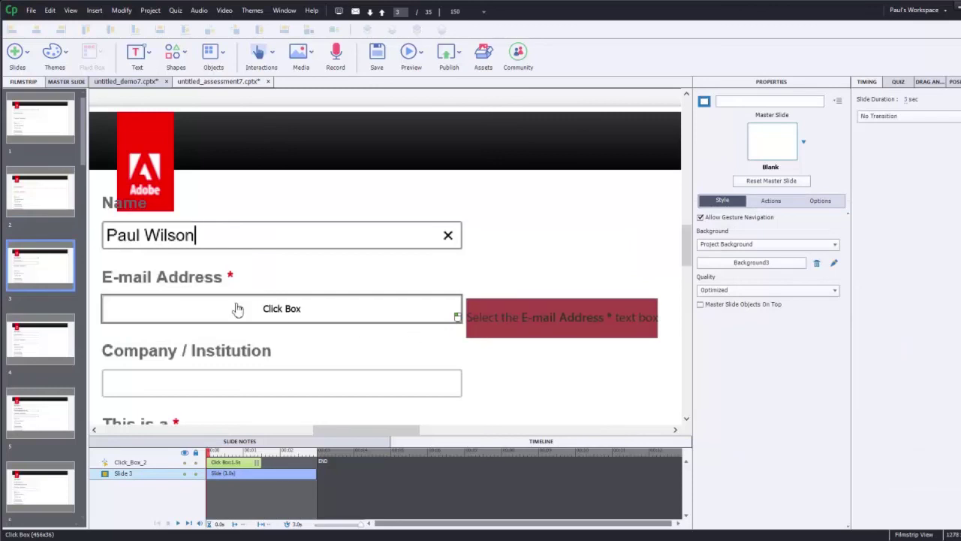
click(44, 355)
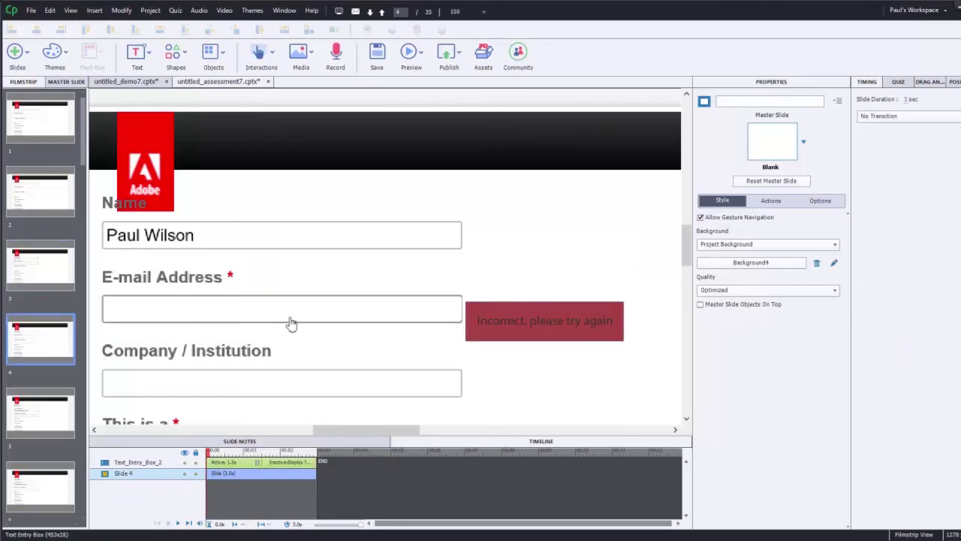
scroll(82, 146, down, 2)
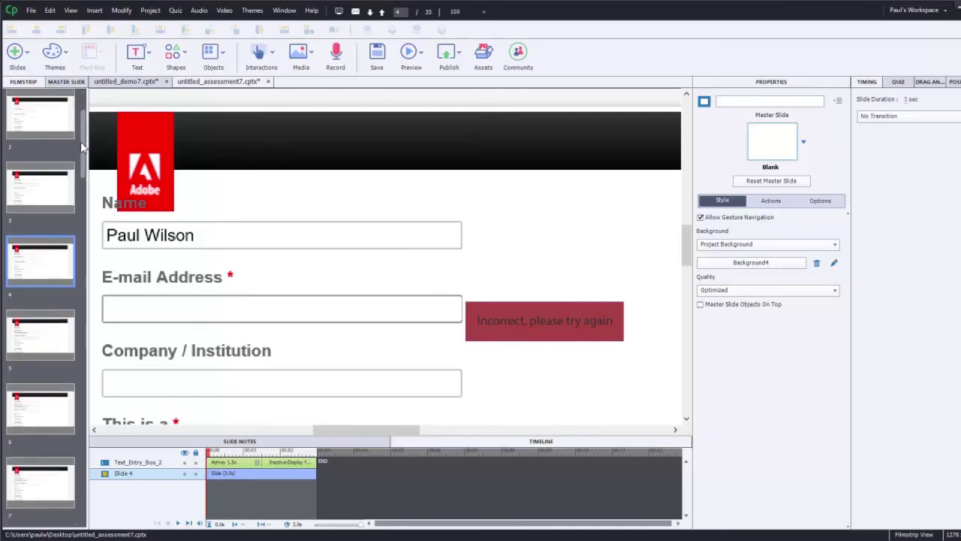
scroll(83, 146, down, 2)
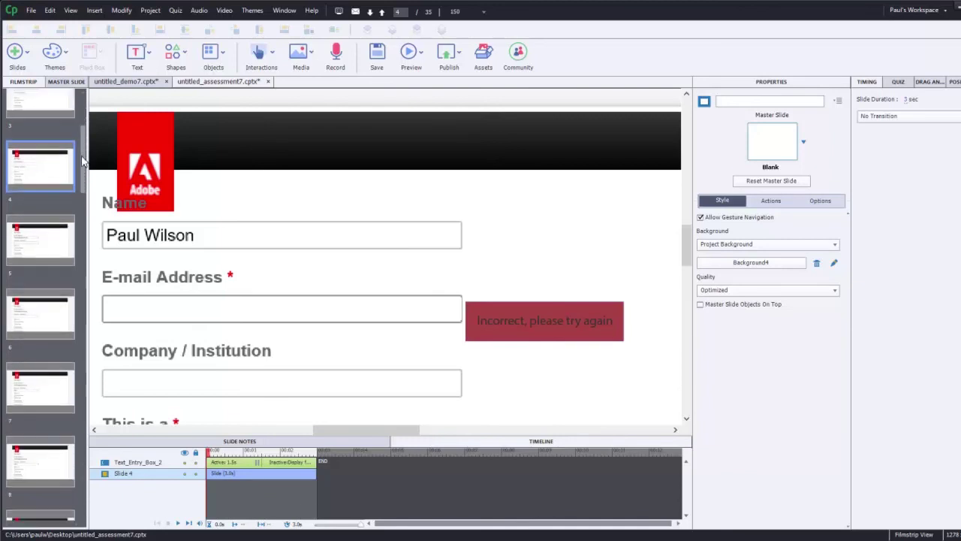
click(54, 250)
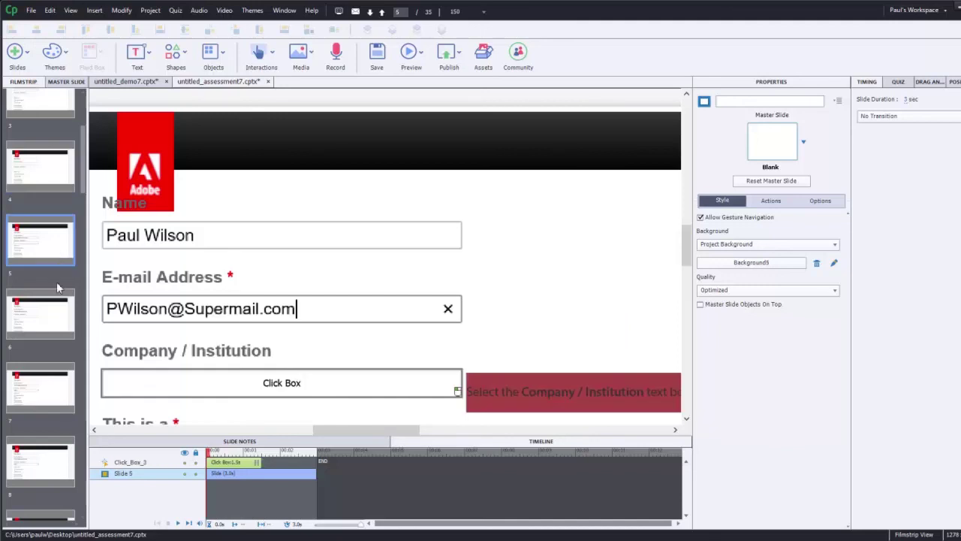
click(58, 329)
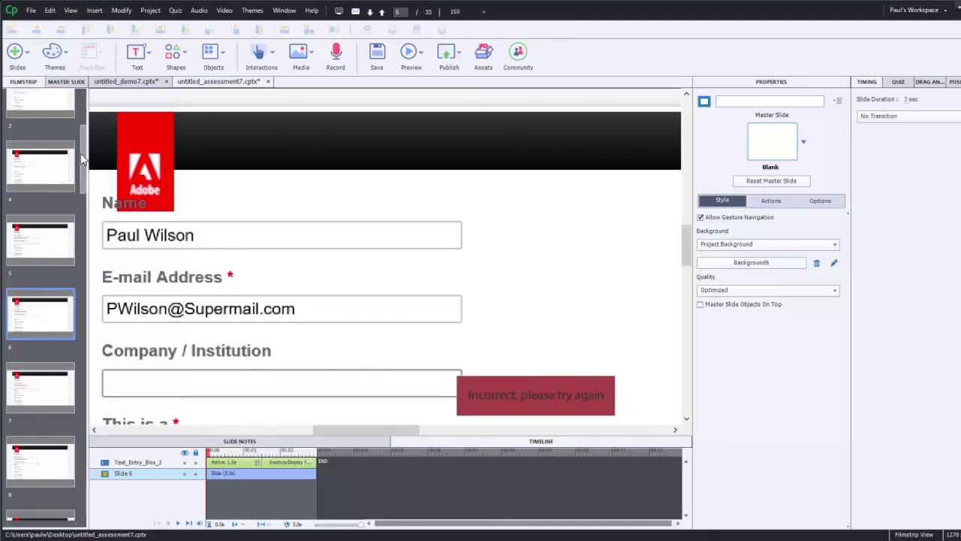
scroll(45, 248, down, 3)
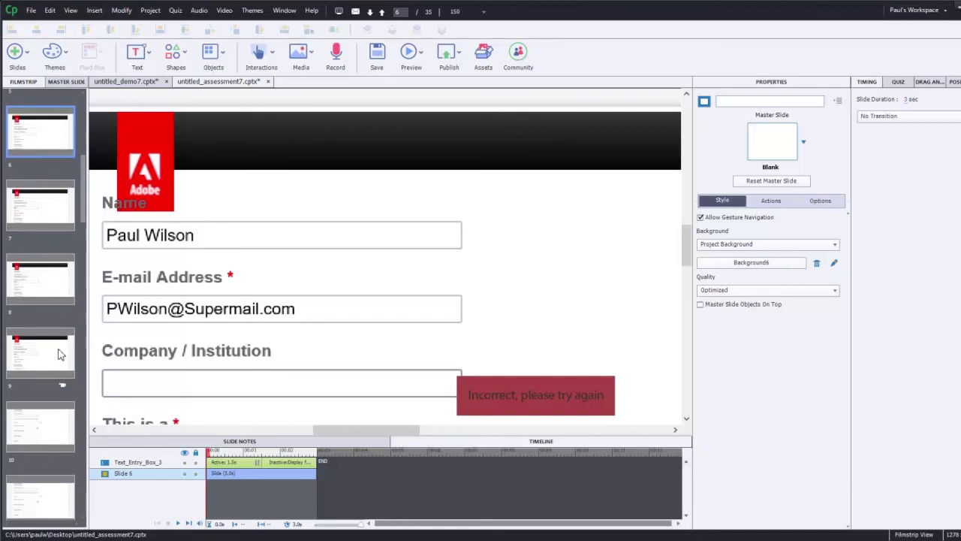
click(57, 295)
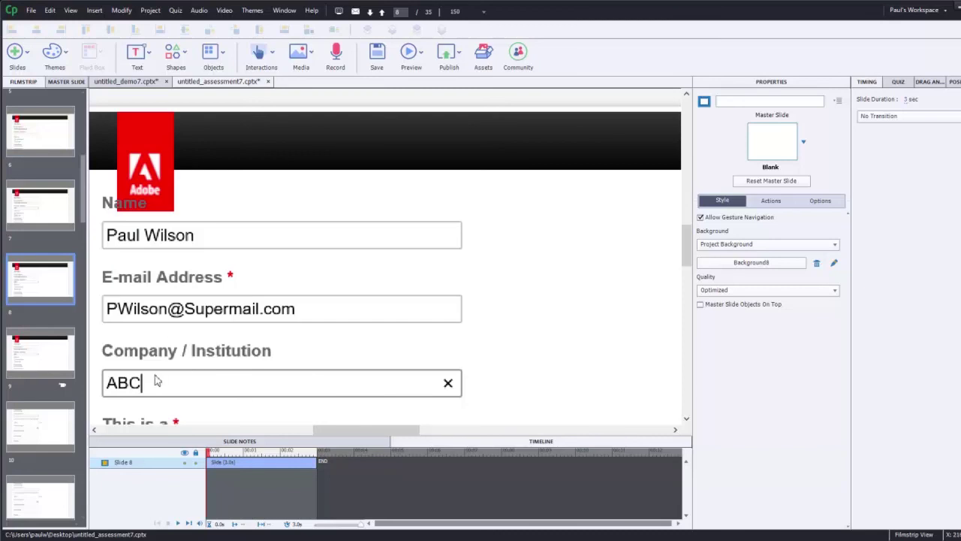
Play slide 9's full-motion scrolling at 75% magnification in the assessment project, and go back to slide 8.
scroll(462, 12, down, 3)
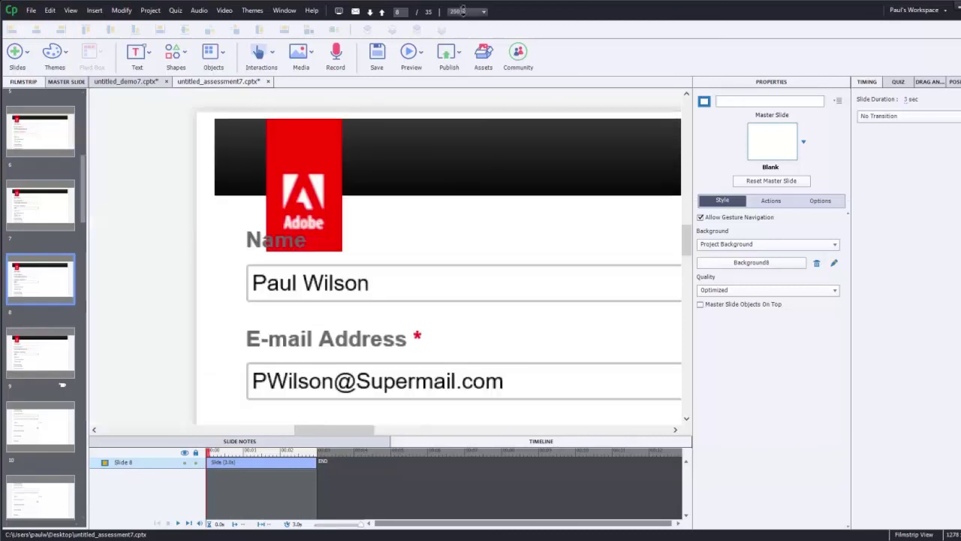
scroll(463, 11, down, 1)
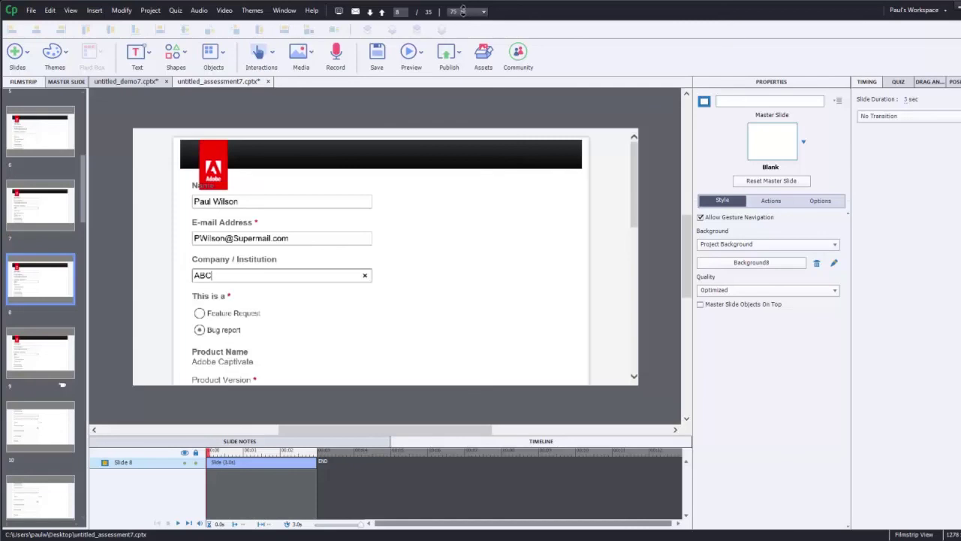
click(47, 365)
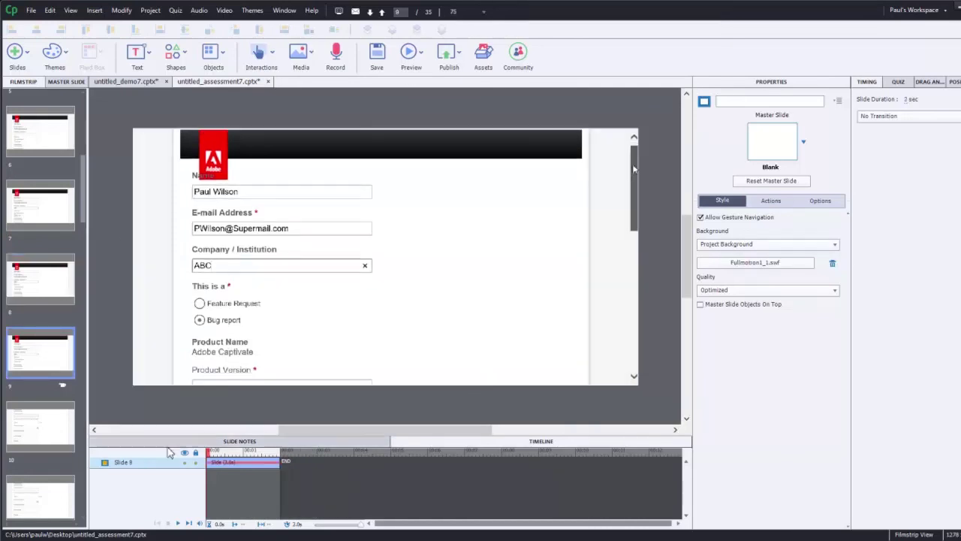
click(178, 524)
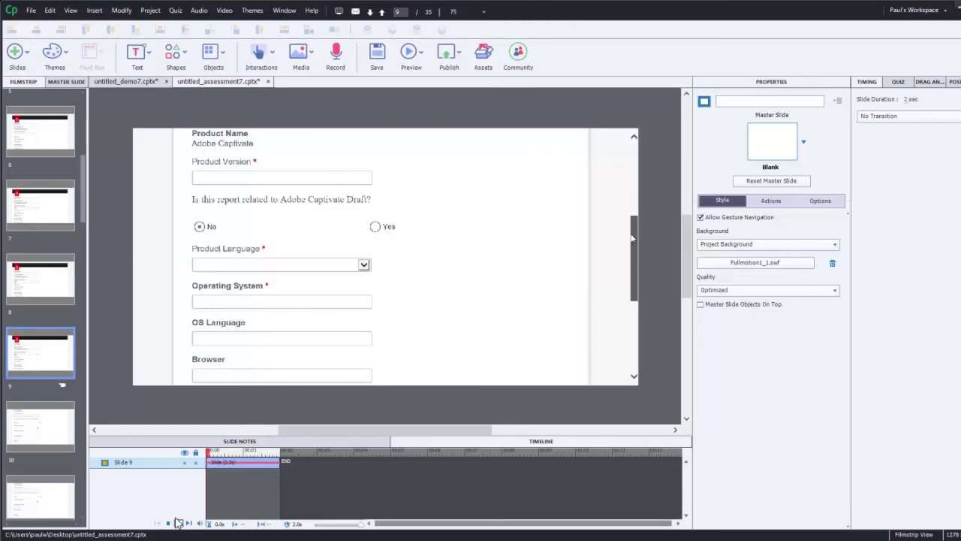
click(58, 286)
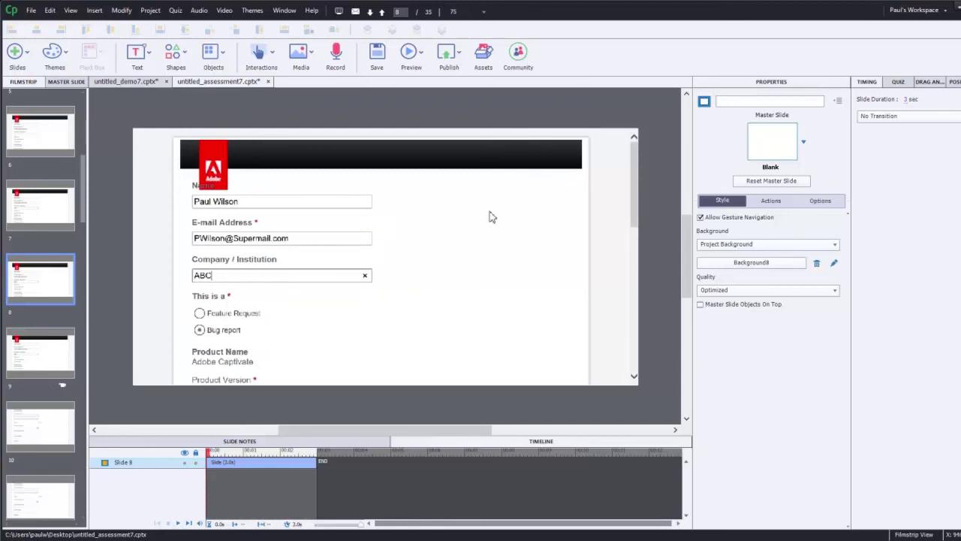
Add a text caption of about 442 by 239 px beside the form fields on slide 8 and set its font size to 23.
click(135, 52)
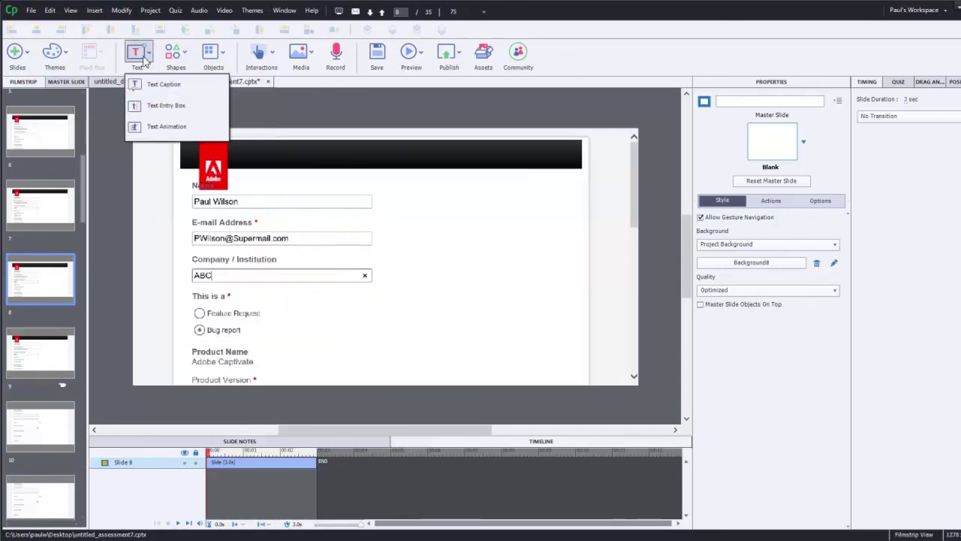
click(136, 52)
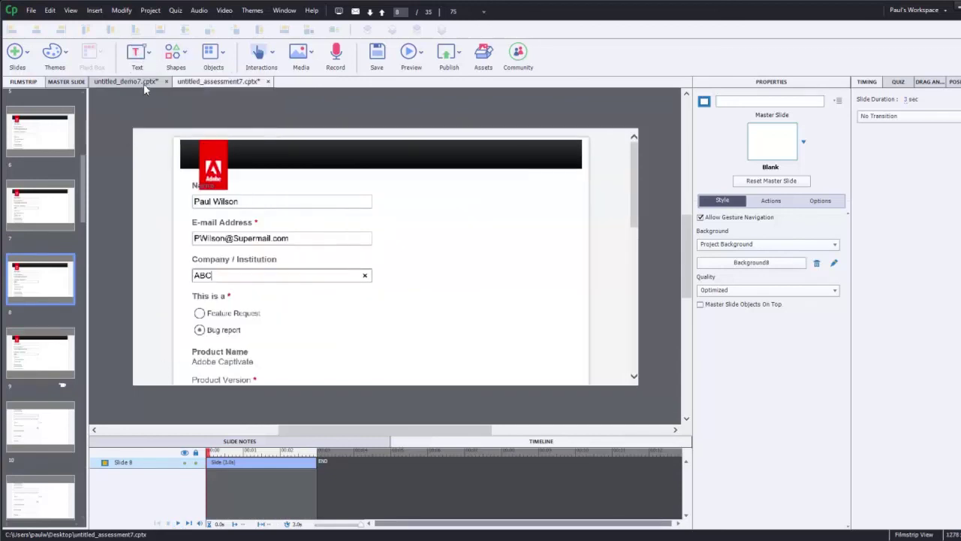
click(470, 292)
click(402, 266)
drag(401, 267, 565, 308)
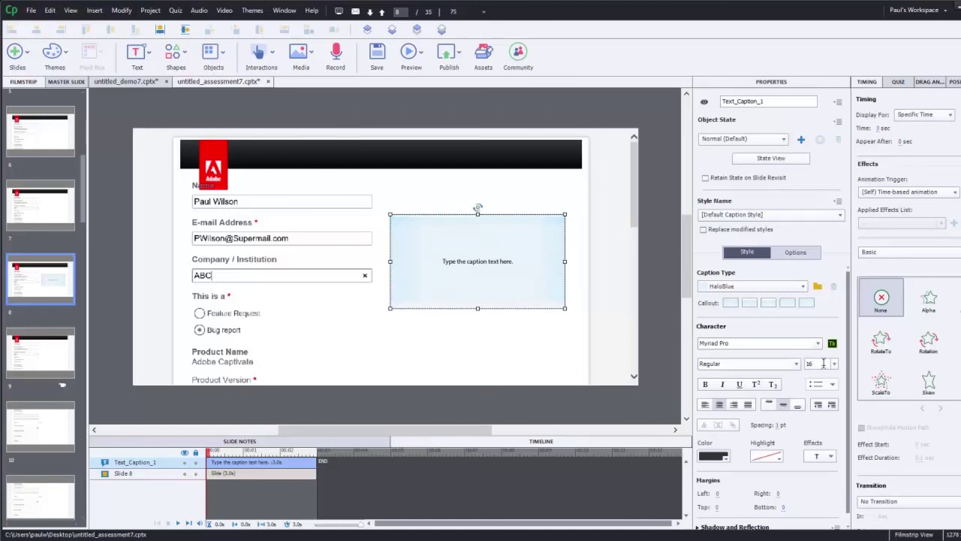
scroll(824, 364, up, 7)
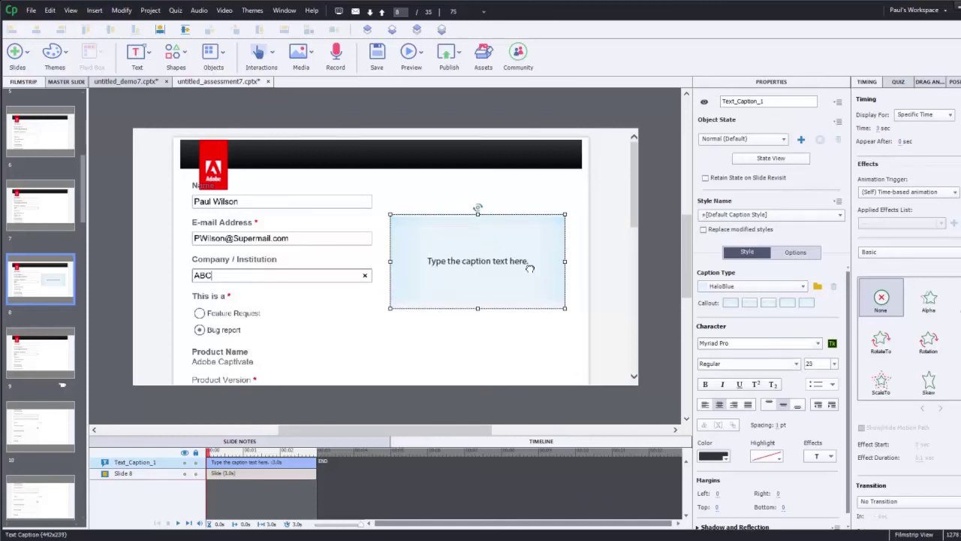
Replace the caption's placeholder text with "The simulation will scroll down the page for you.".
double_click(539, 262)
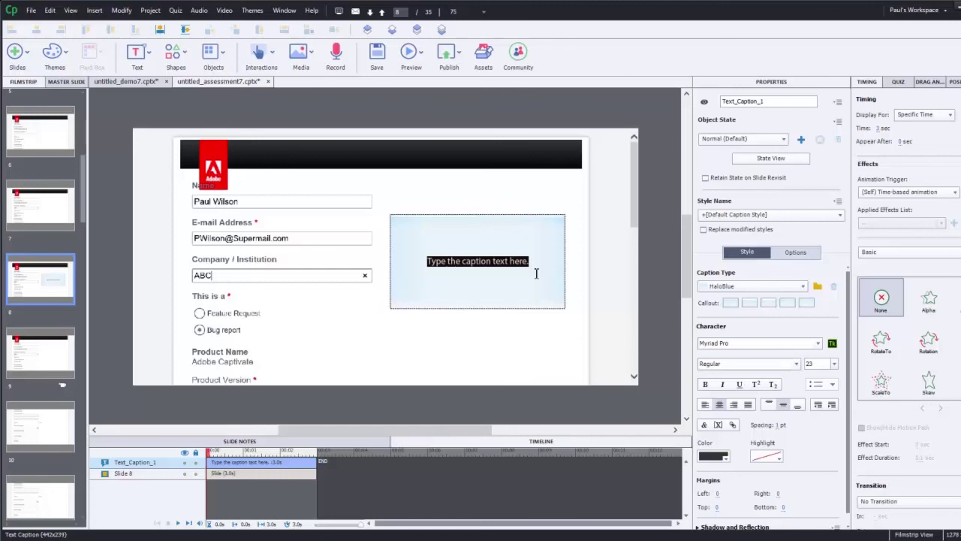
text(The dim)
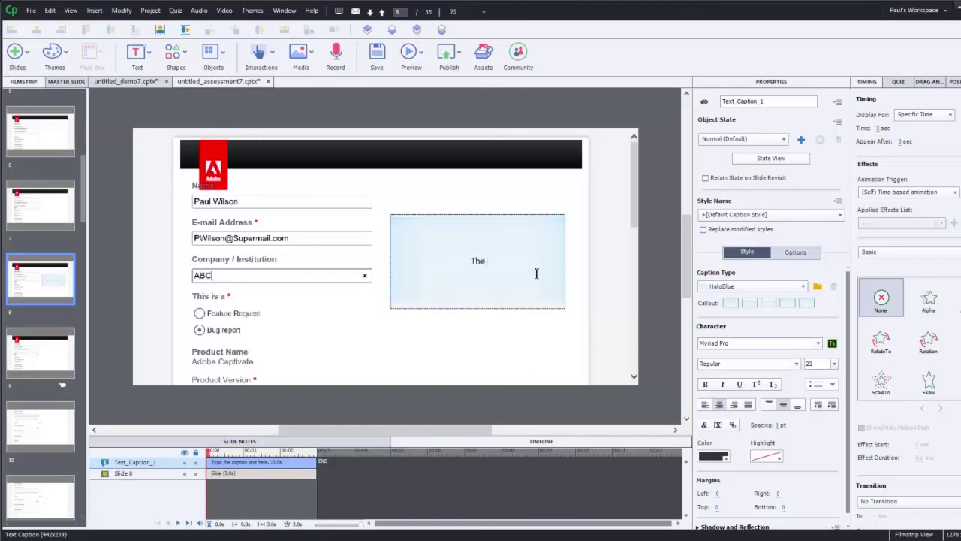
key(BackSpace)
key(BackSpace)
key(BackSpace)
text(sl)
text(ation will sc)
text(roll down)
text( the pa)
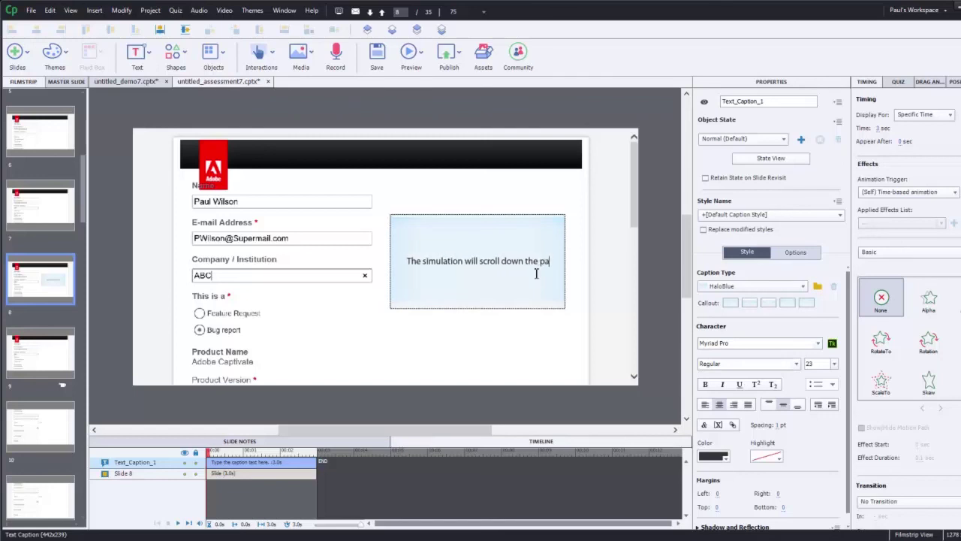
text(ge for you.)
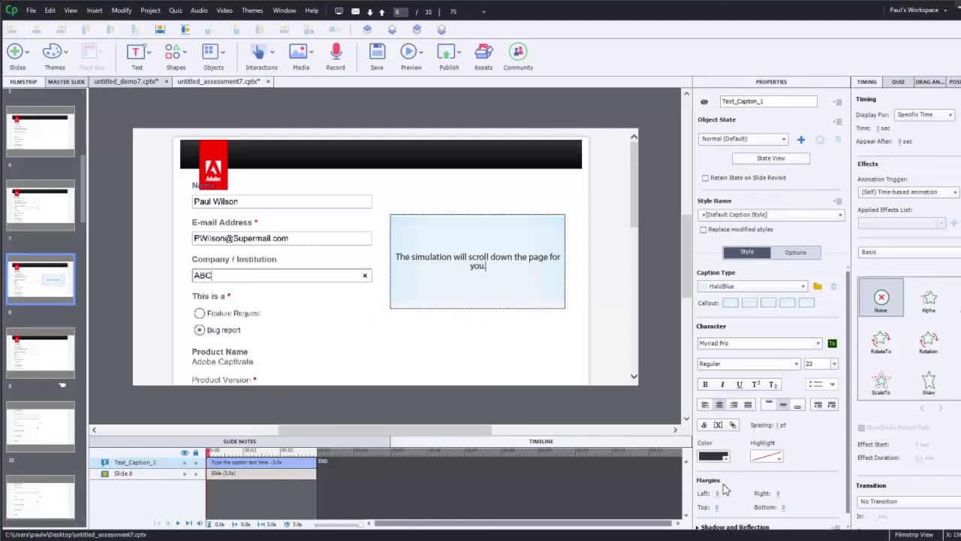
key(Escape)
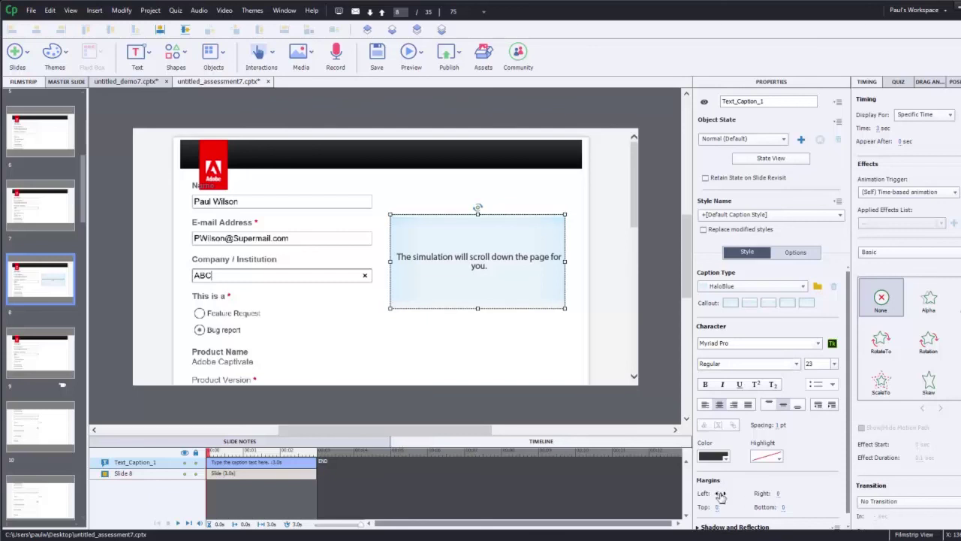
Set the caption's left, right, top and bottom margins to 20.
drag(719, 496, 781, 494)
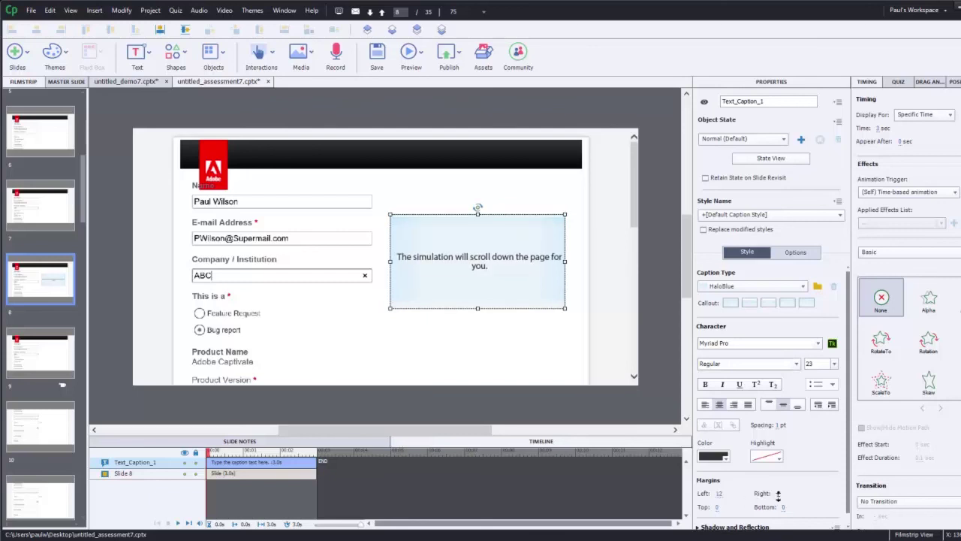
click(738, 509)
text(20)
key(Return)
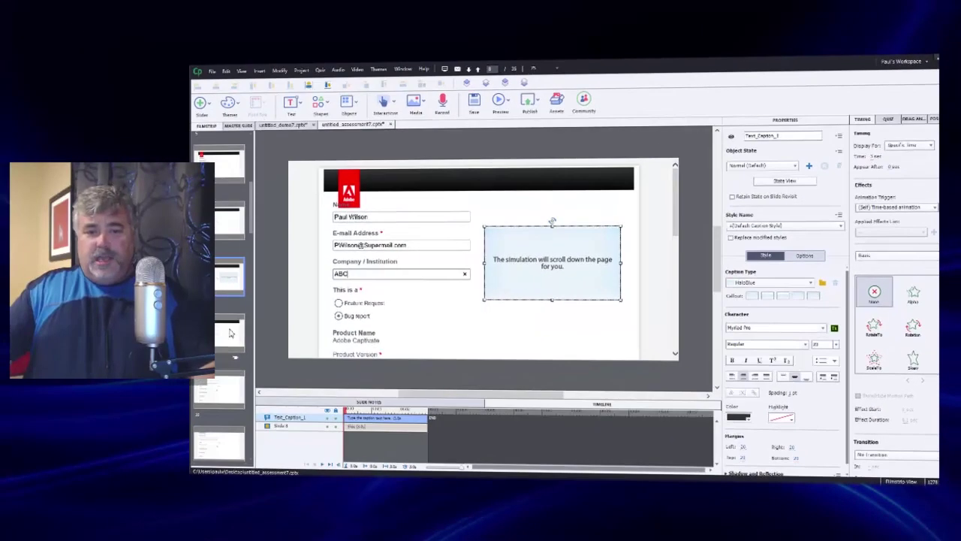
Go past slide 9 to slide 10 and examine the Product Version click box's action and reporting settings.
click(231, 334)
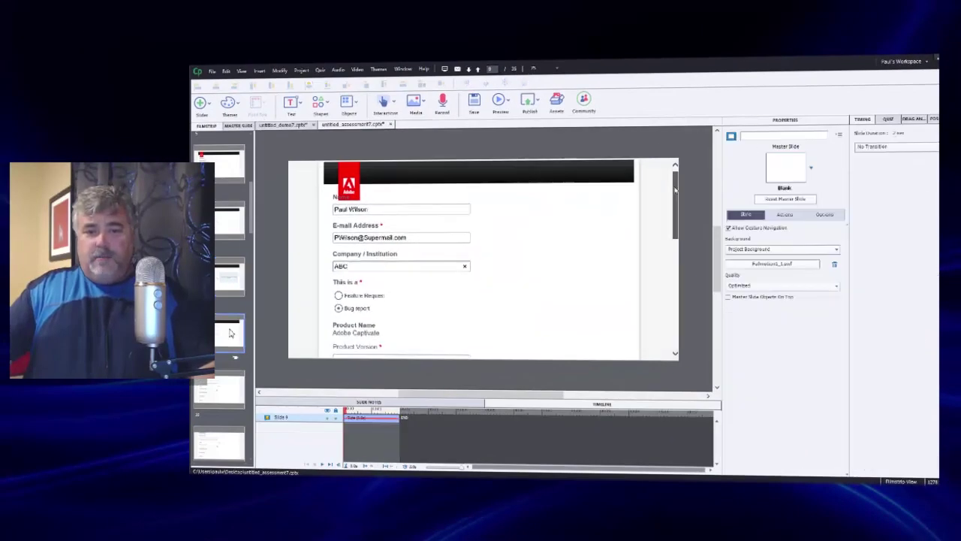
click(237, 395)
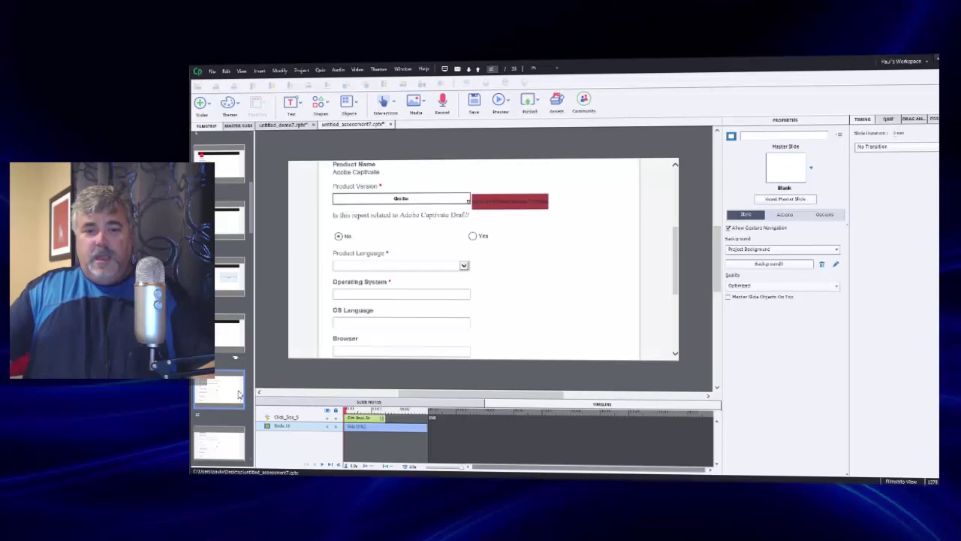
click(419, 201)
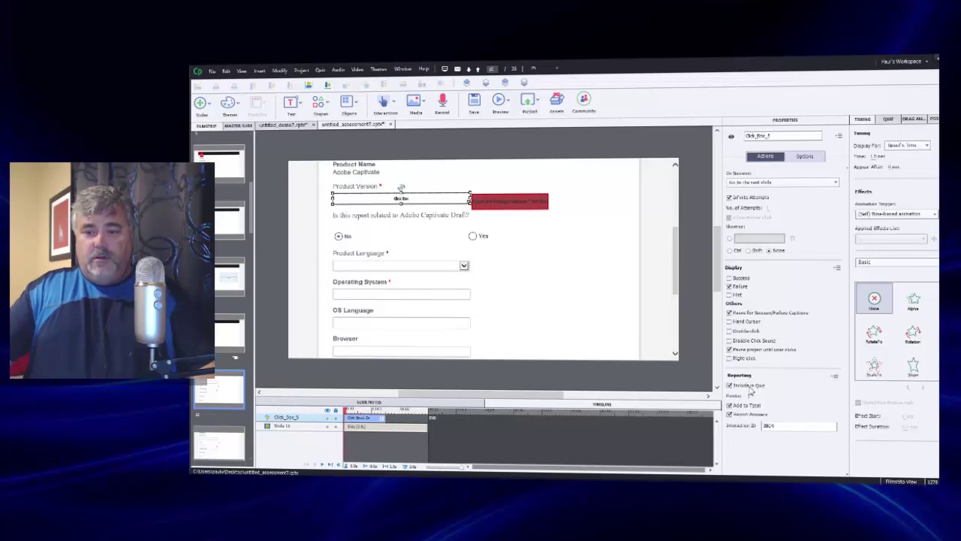
Go to slide 11, check the available preview options and open the settings for publishing the project to the computer.
click(231, 439)
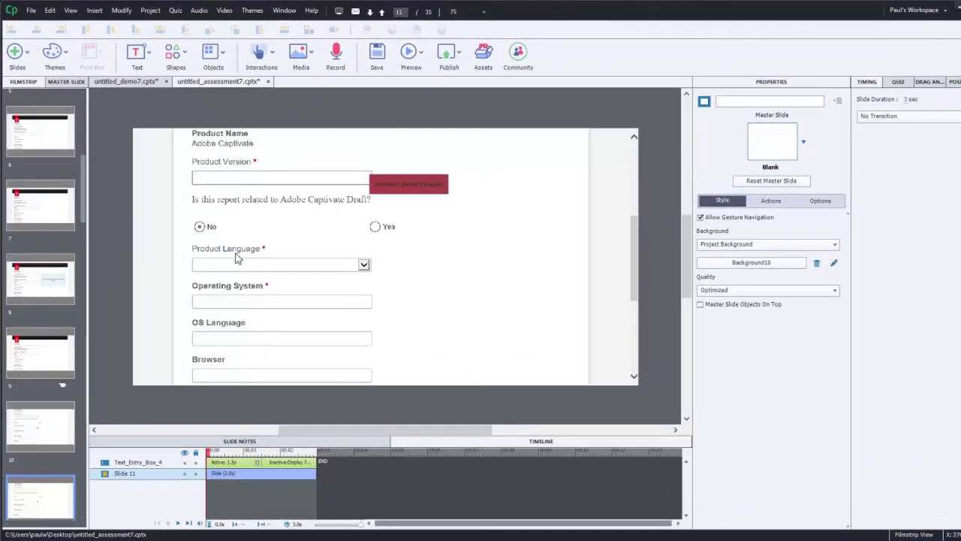
click(423, 54)
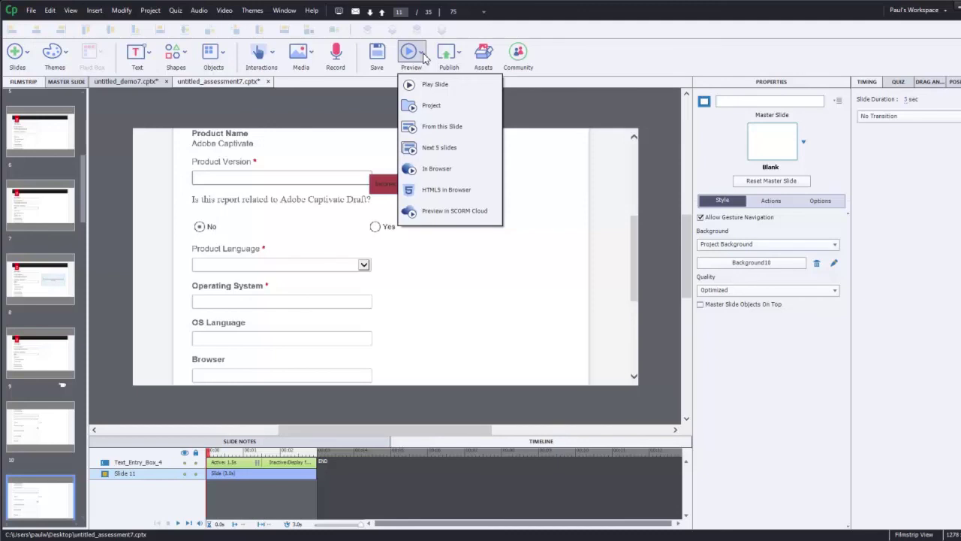
click(444, 51)
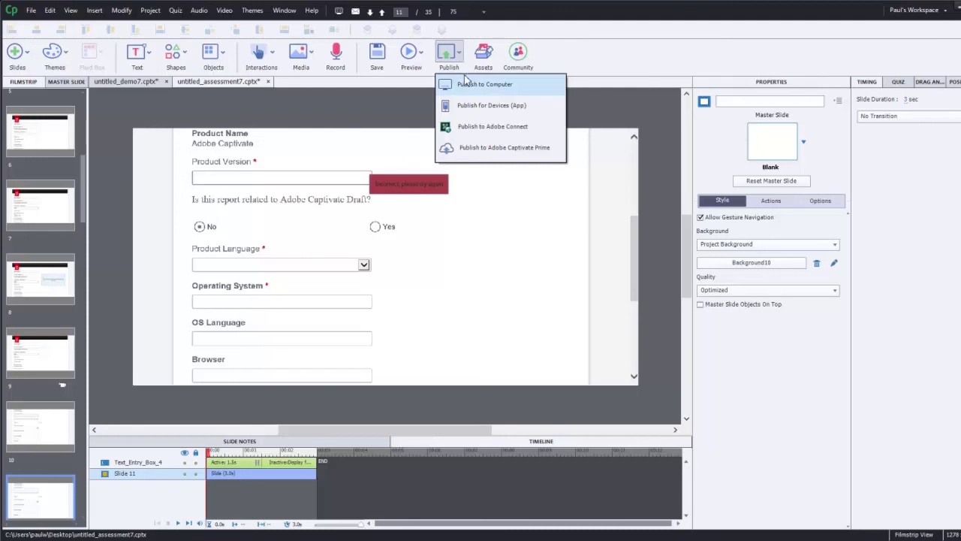
click(467, 85)
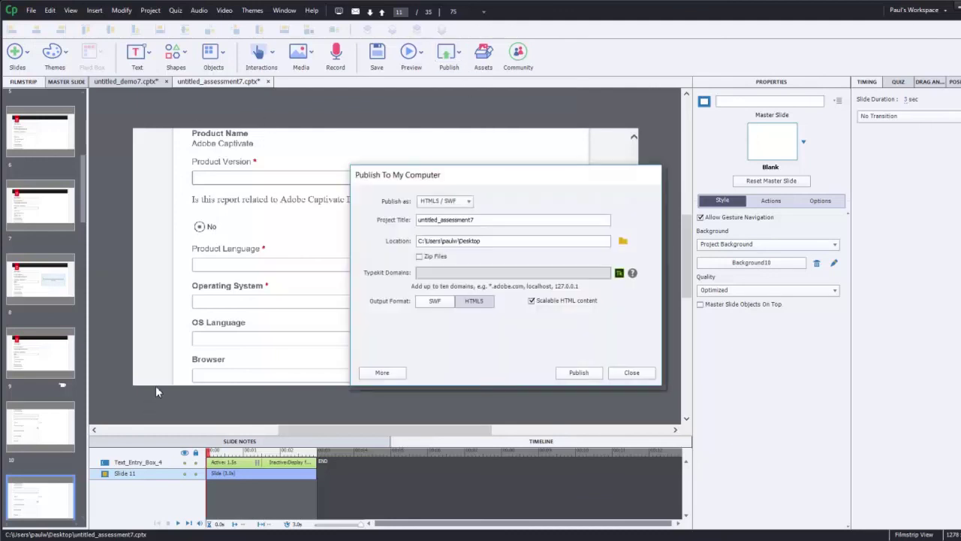
Switch the publish format to Video to examine its preset and bitrate settings, and return it to HTML5 / SWF.
click(457, 203)
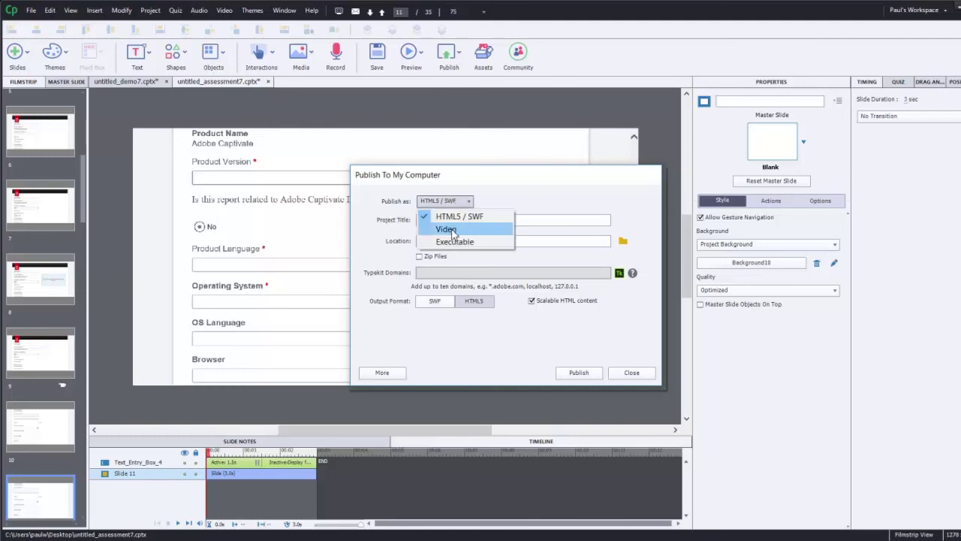
click(445, 229)
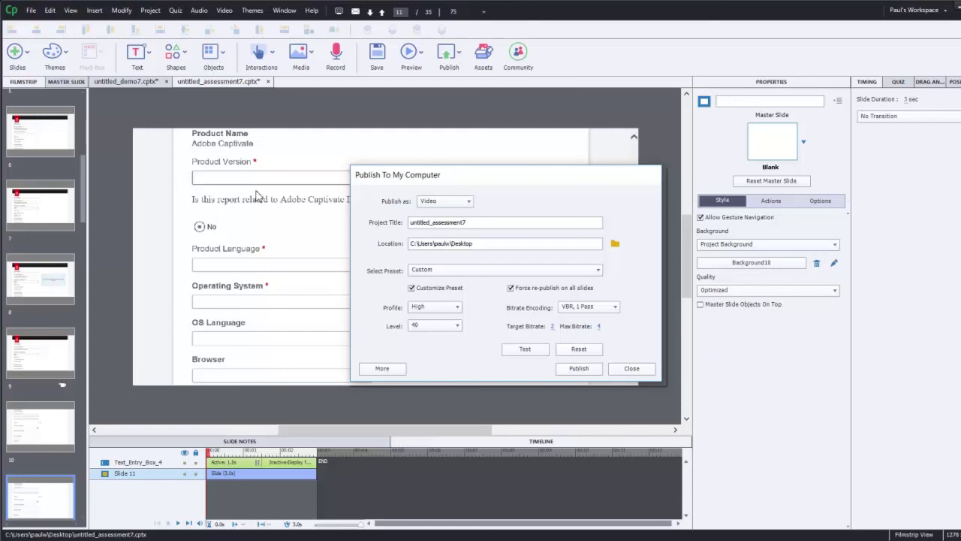
click(455, 201)
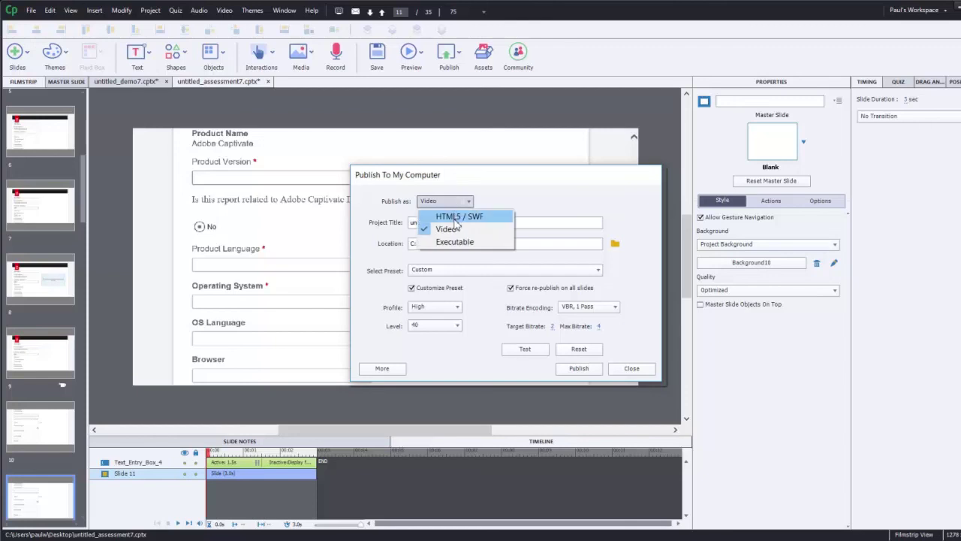
click(456, 218)
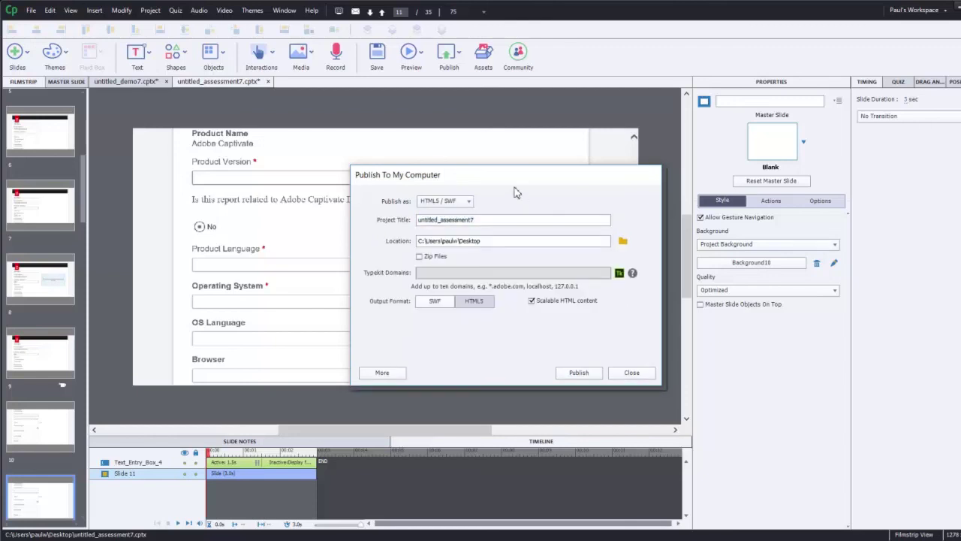